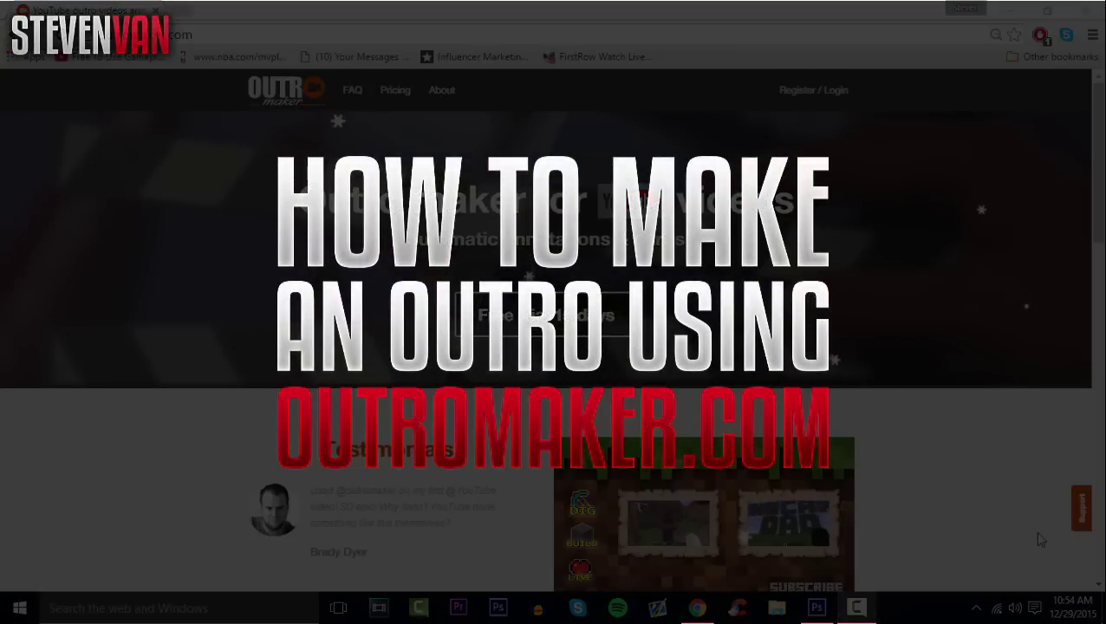
Look through the OutroMaker homepage and compare the features of its pricing plans.
scroll(692, 531, down, 4)
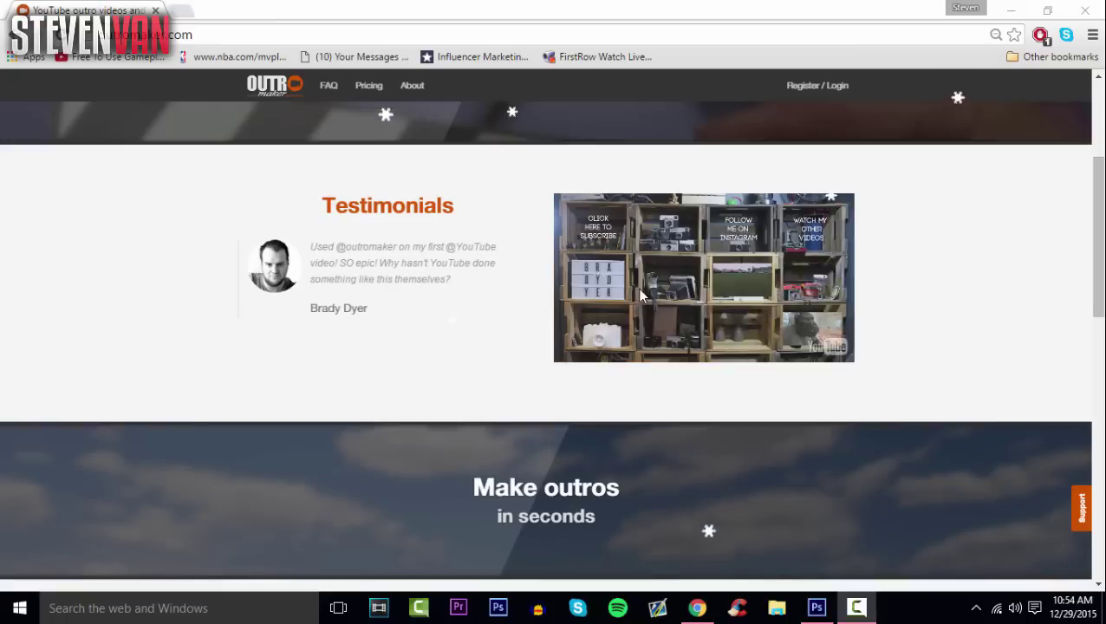
scroll(471, 263, down, 6)
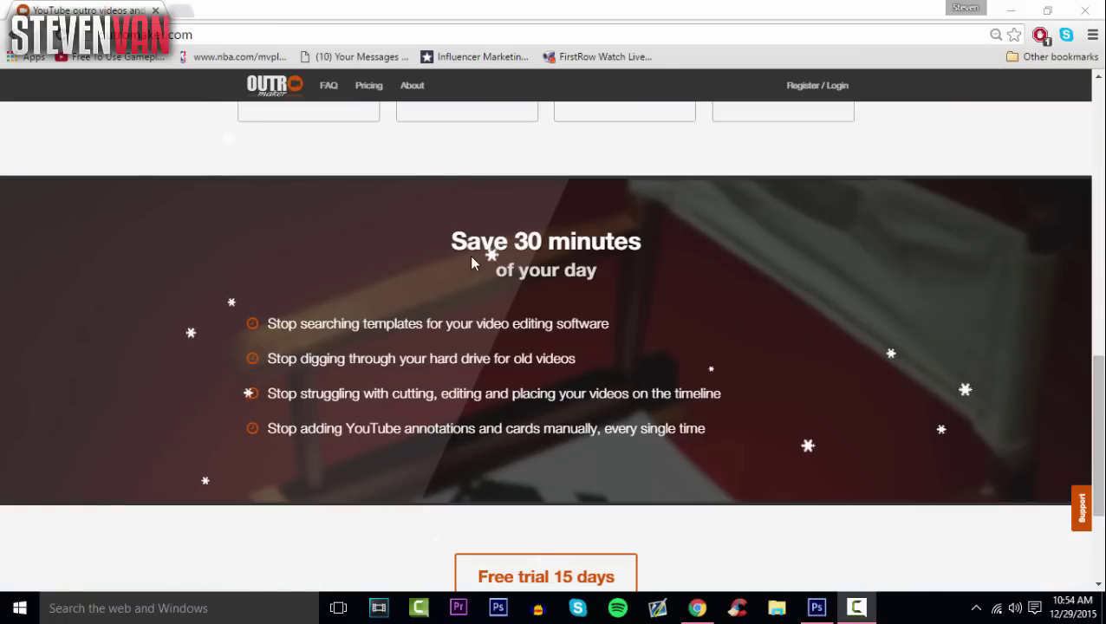
scroll(519, 296, up, 10)
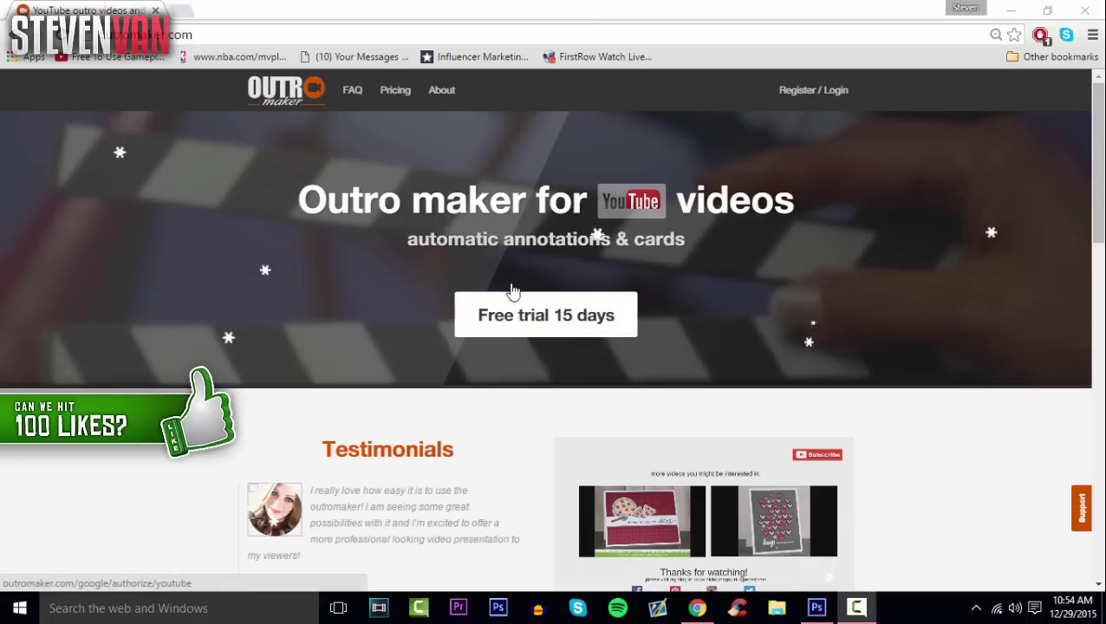
click(390, 93)
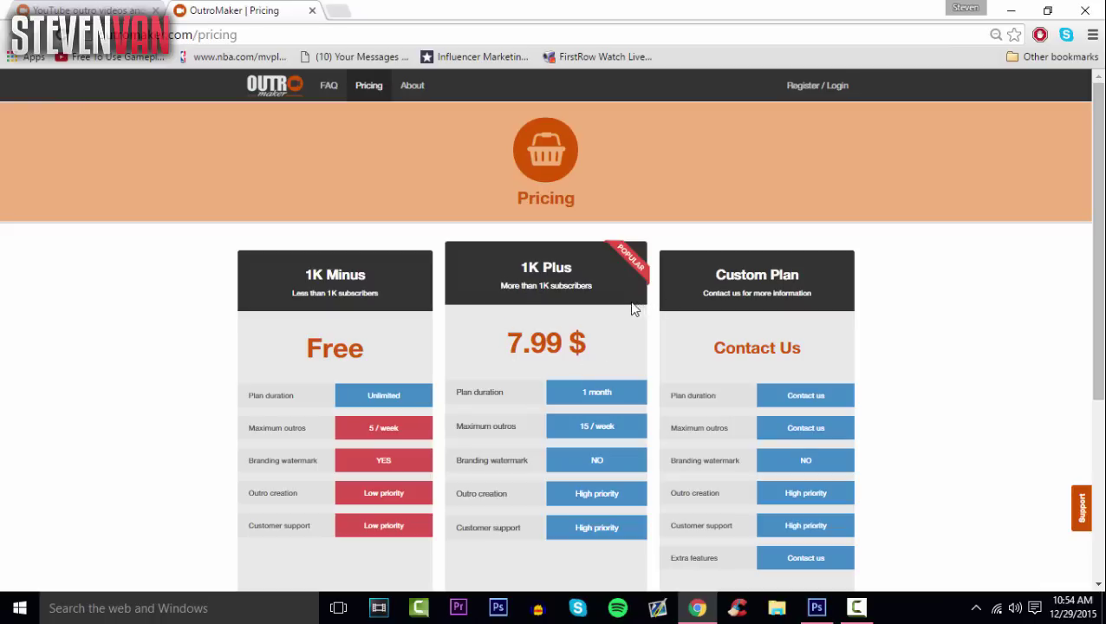
scroll(497, 356, down, 2)
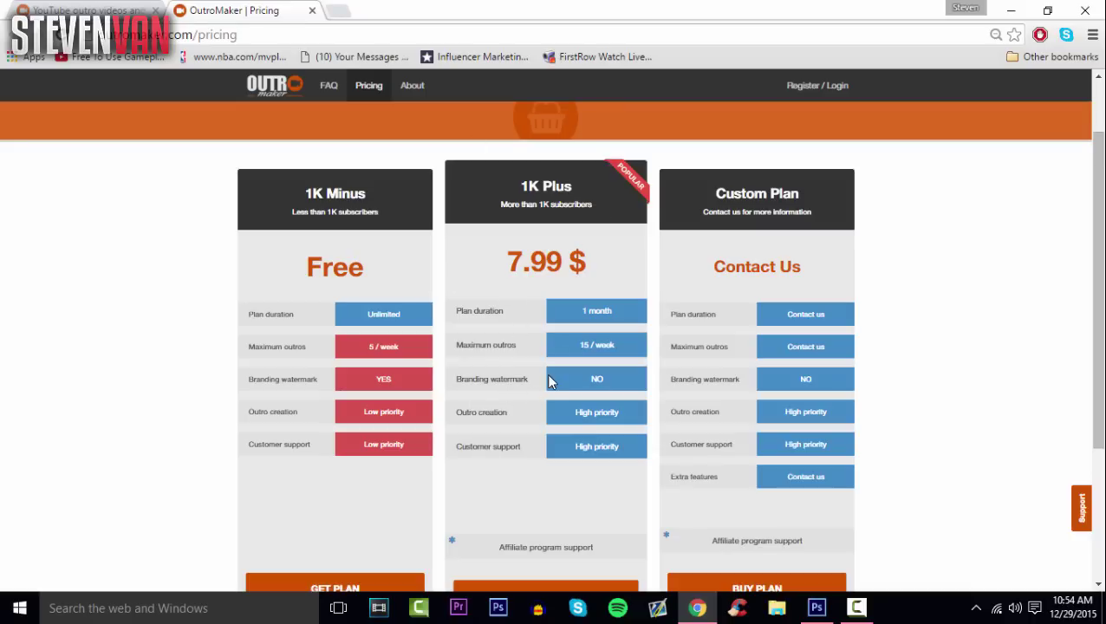
scroll(599, 279, up, 2)
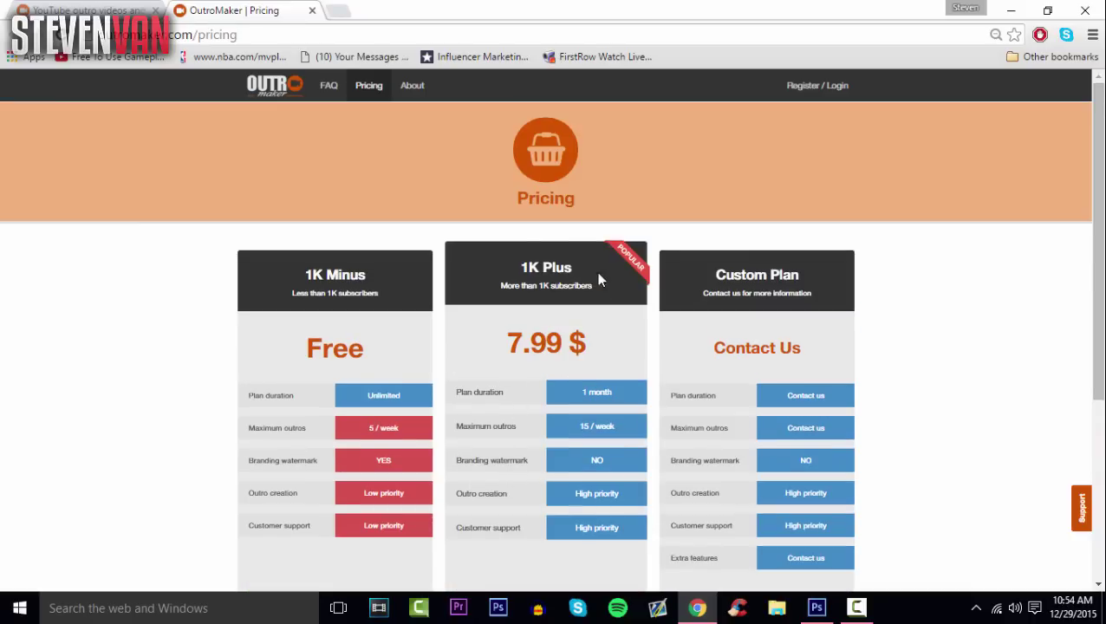
click(271, 86)
scroll(546, 260, down, 5)
scroll(618, 321, up, 5)
scroll(618, 321, up, 1)
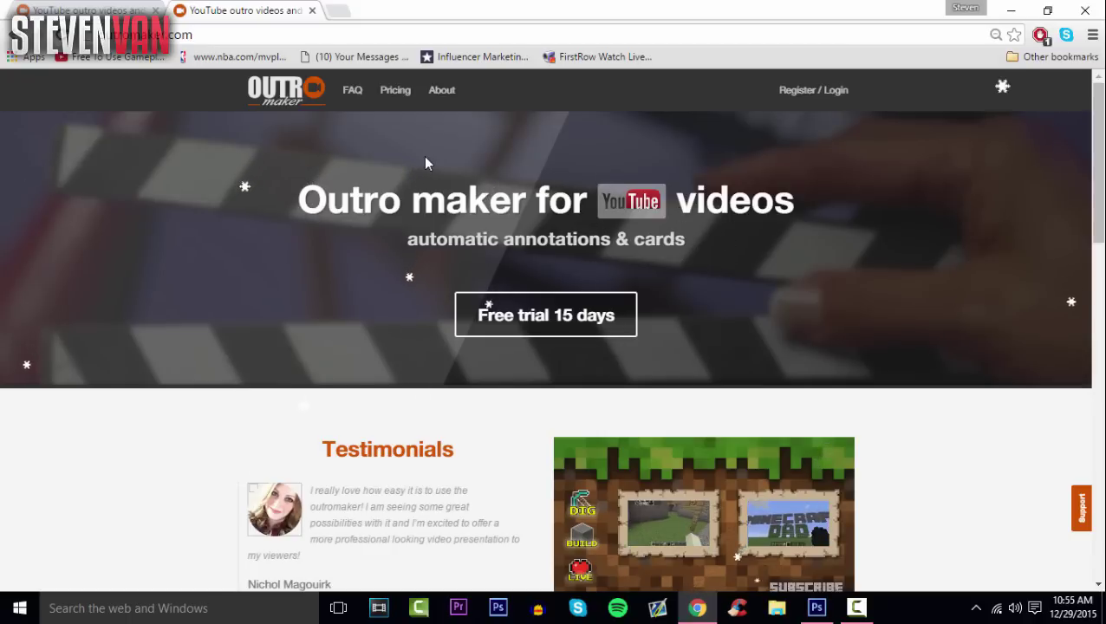
Sign in to OutroMaker with the Google account and start a new outro.
click(826, 92)
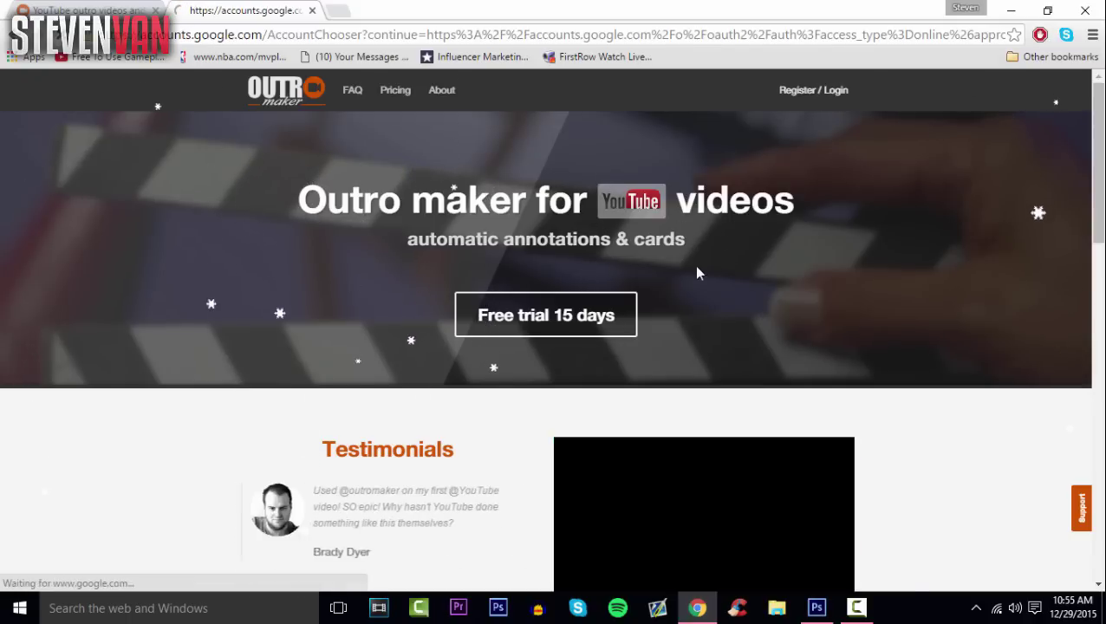
click(552, 229)
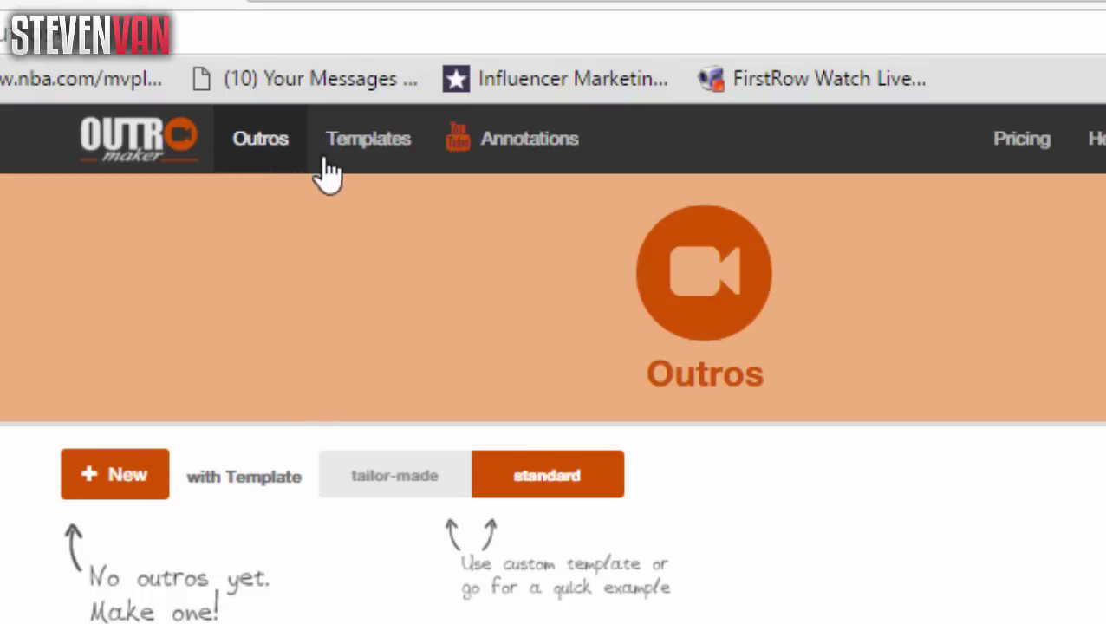
click(369, 152)
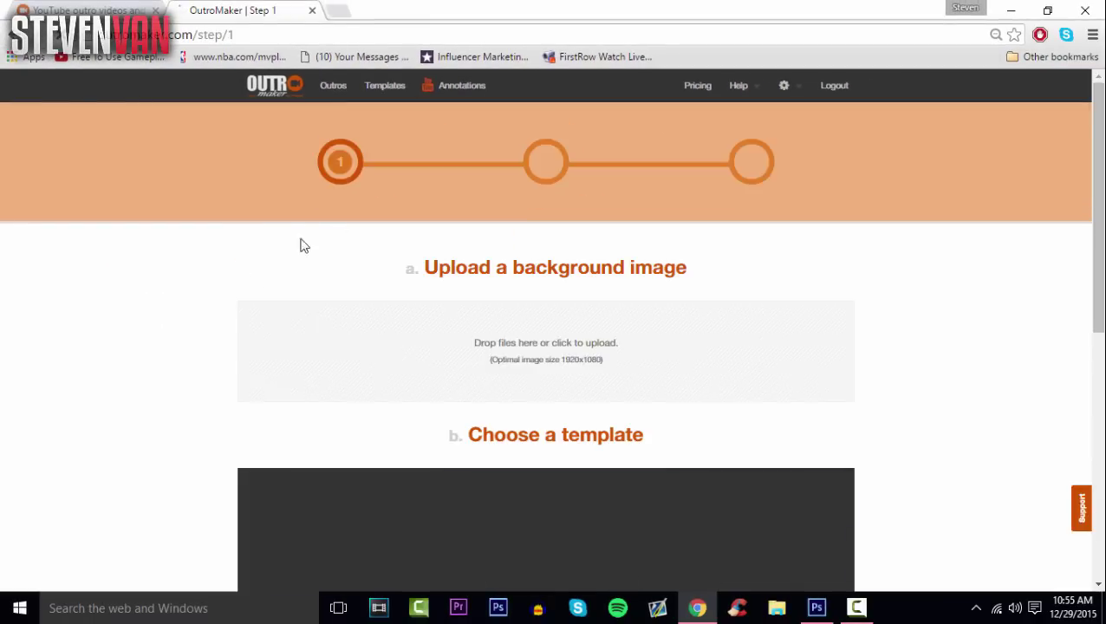
Examine the background upload area and browse the ready-made layouts offered for the outro.
scroll(490, 369, down, 5)
scroll(598, 383, up, 4)
scroll(780, 425, down, 3)
click(823, 511)
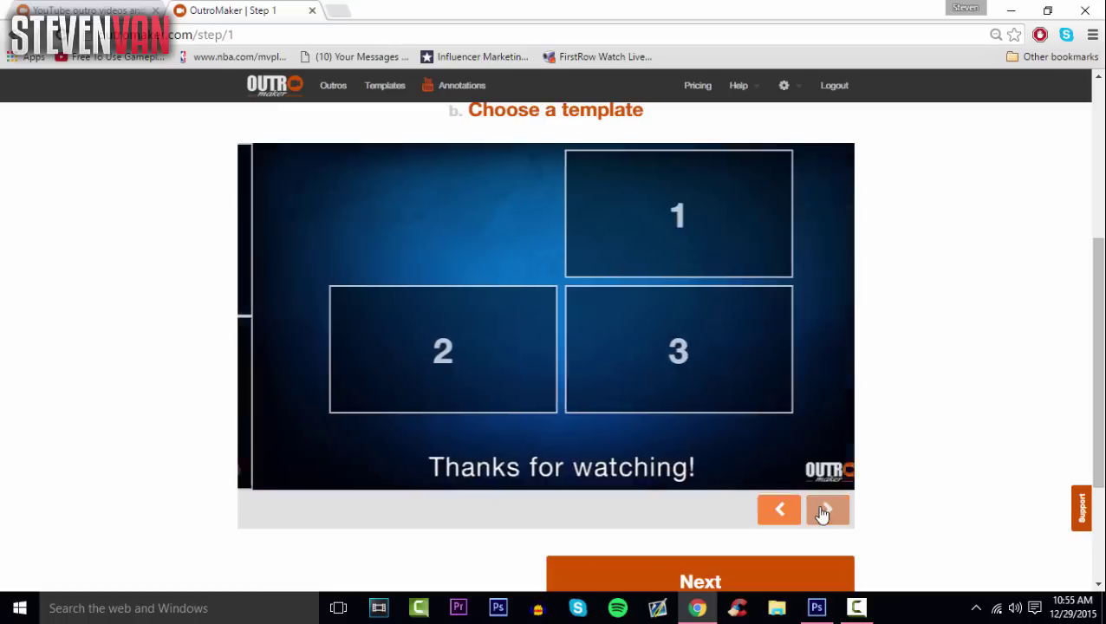
scroll(650, 388, up, 4)
Start a new custom template in OutroMaker's template editor.
click(399, 87)
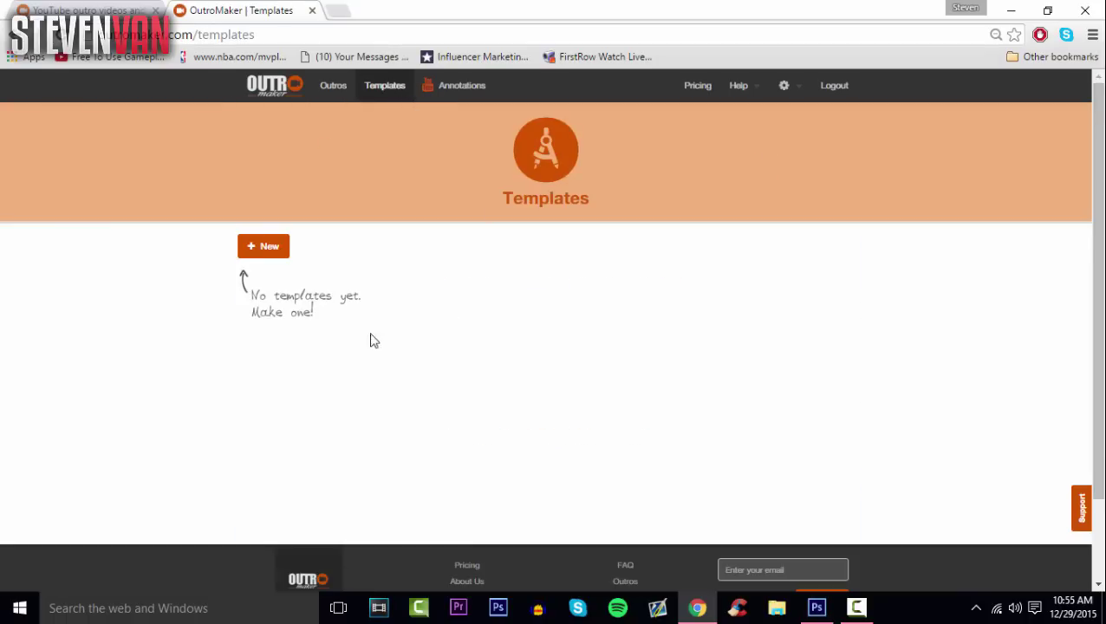
click(287, 245)
click(580, 379)
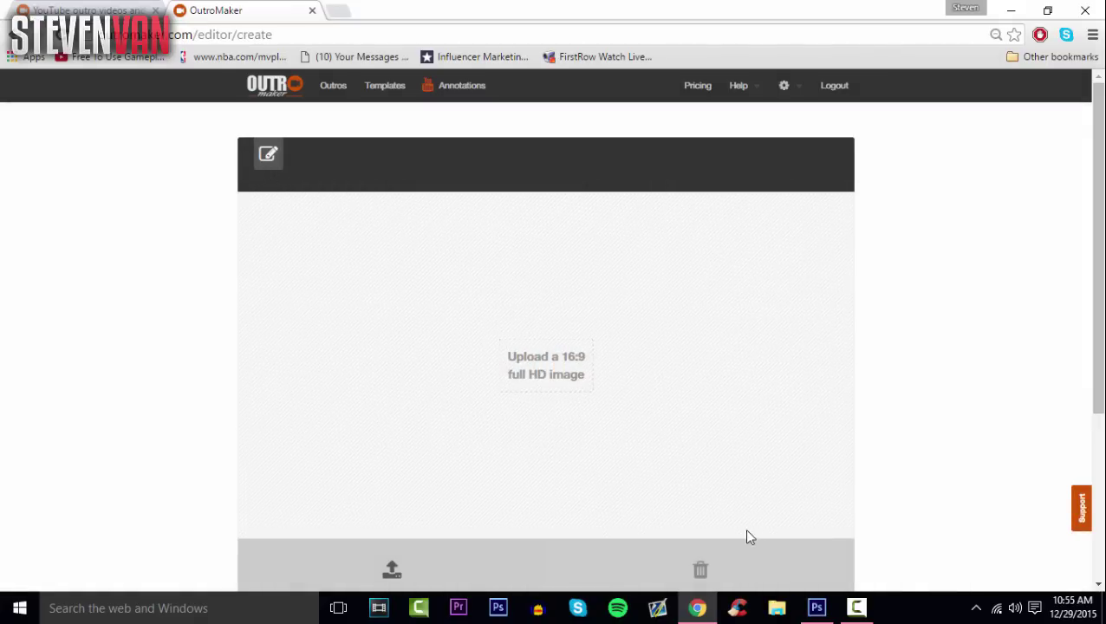
scroll(750, 538, down, 1)
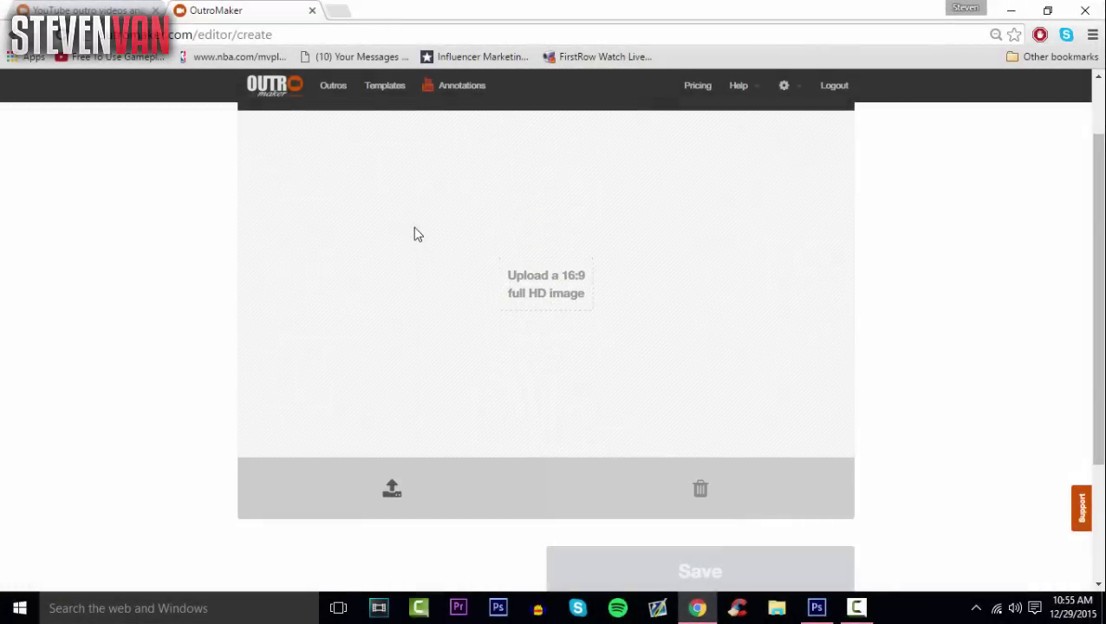
Search Google Images for "background" in a new browser tab.
click(339, 9)
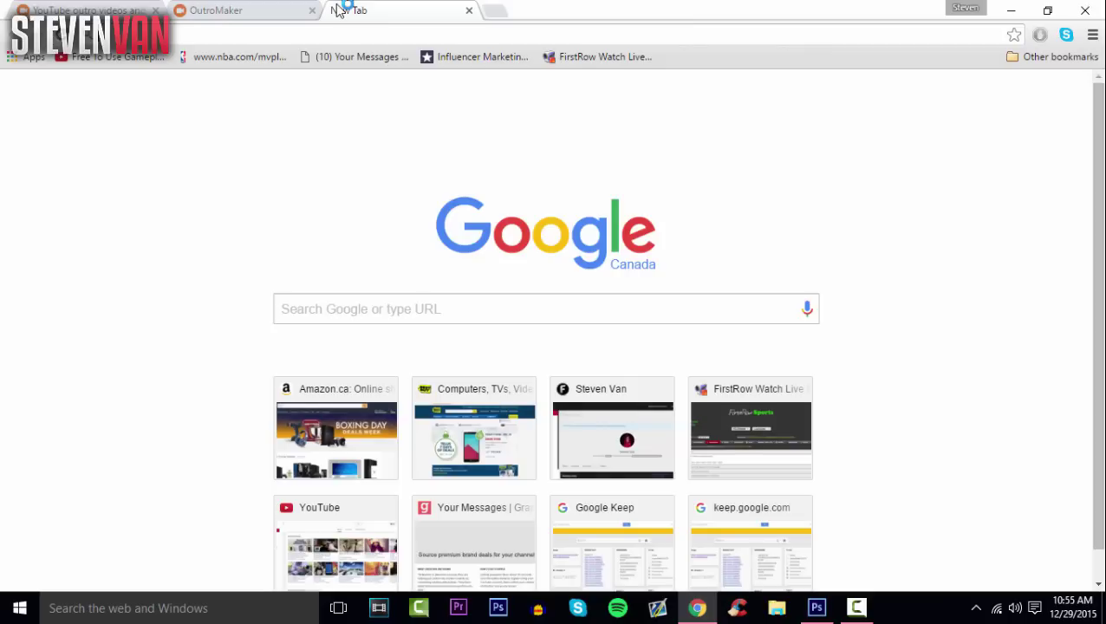
text(background)
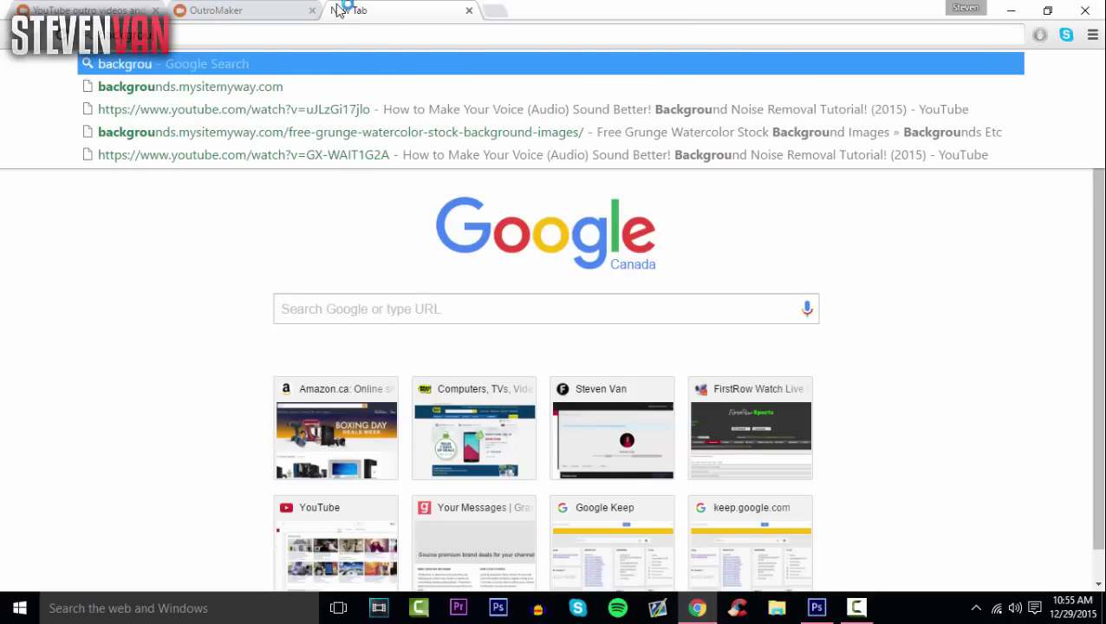
key(Return)
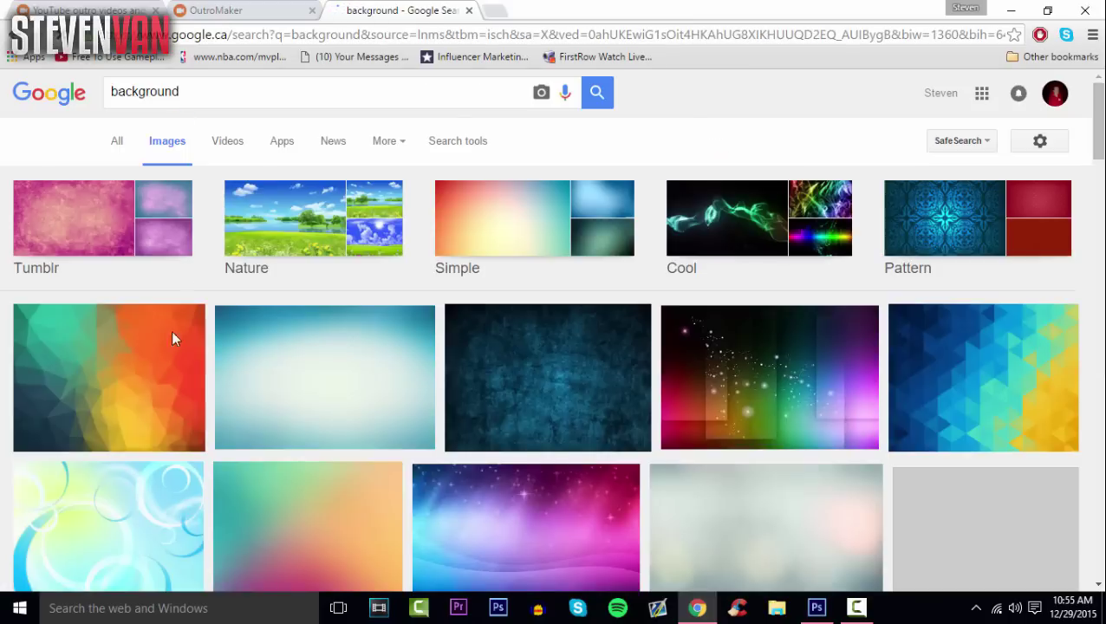
Save the colorful triangles background image as a JPEG in the Downloads folder.
click(171, 332)
right_click(337, 344)
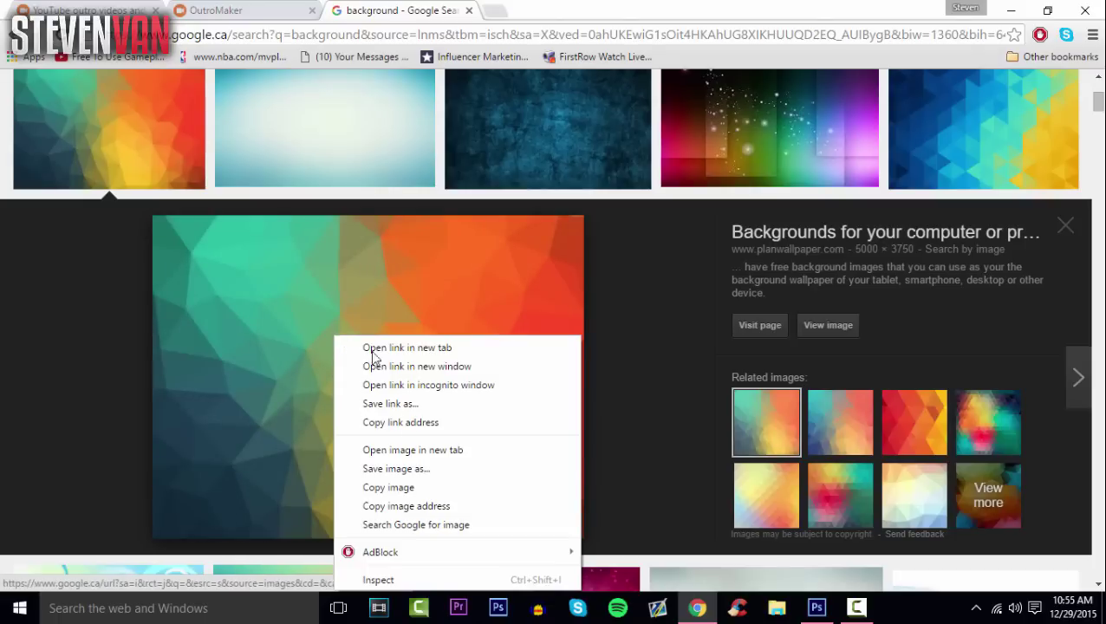
click(410, 462)
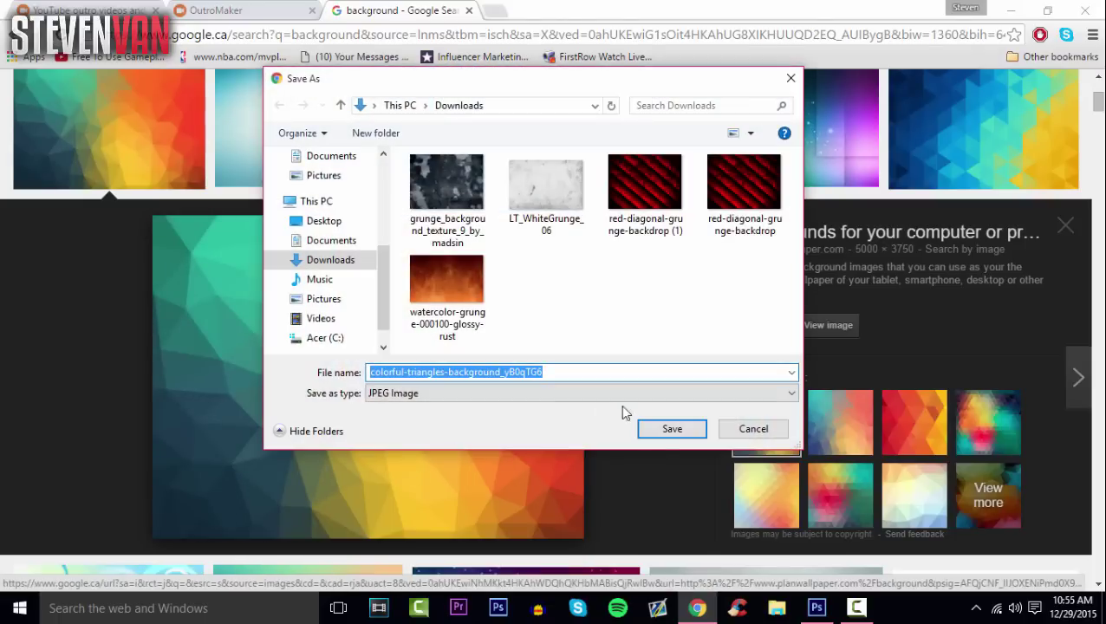
click(670, 430)
Switch to Photoshop and open the settings for a new document.
key(alt+Tab)
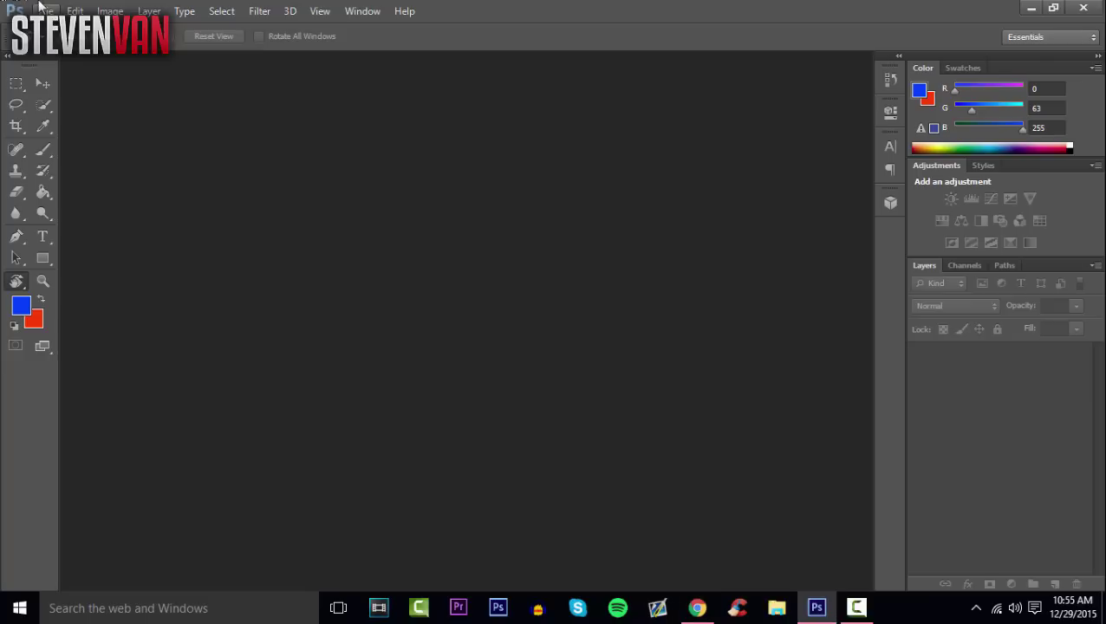
click(45, 10)
click(55, 29)
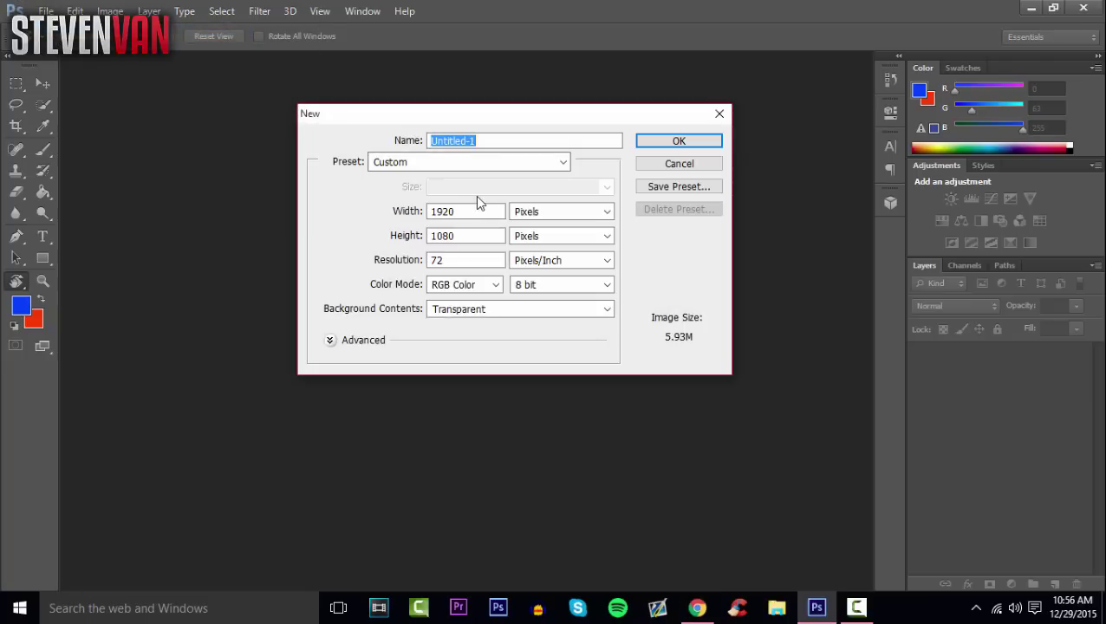
Look up "16:9 ratio" on Google in the browser and close that search.
key(alt+Tab)
click(210, 7)
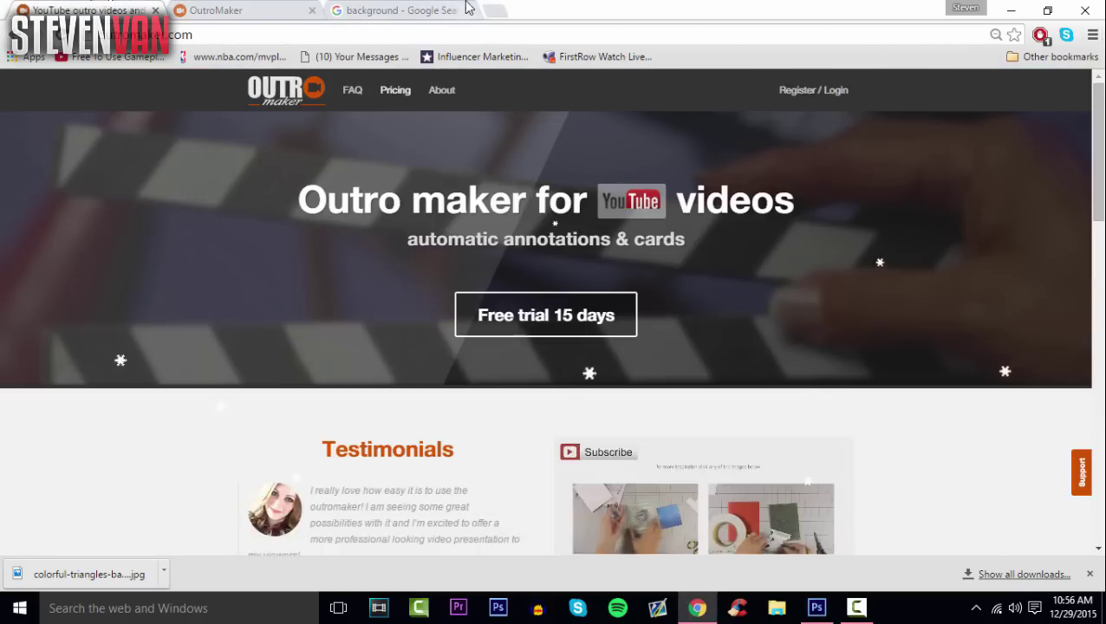
click(493, 10)
text(16:9 ratio)
key(Return)
scroll(249, 211, down, 1)
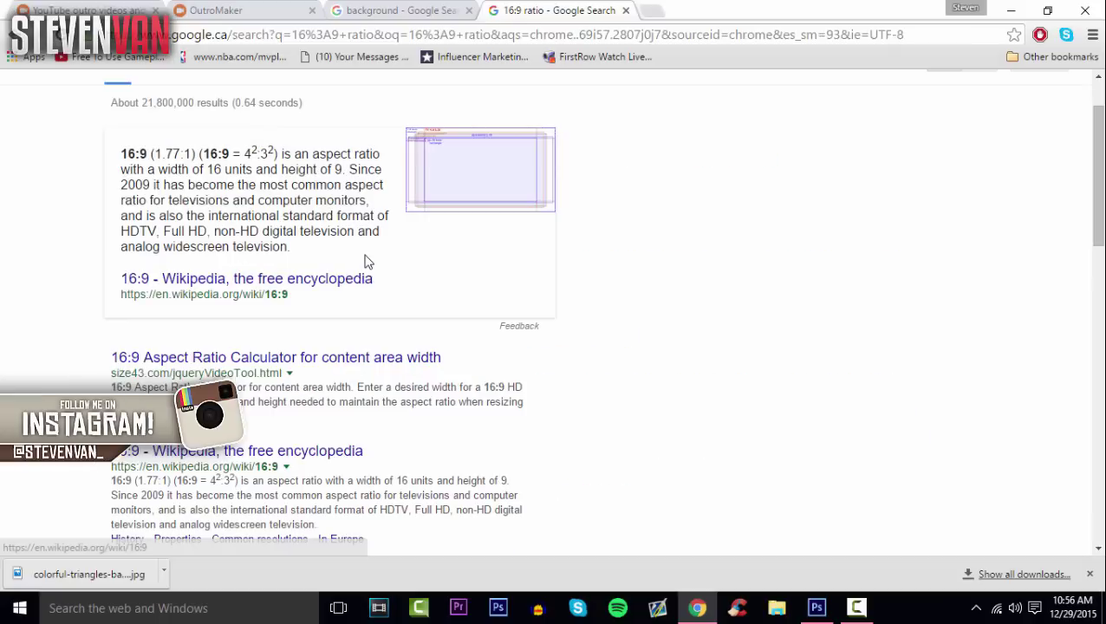
key(ctrl+w)
Return to Photoshop and create a 1920 × 1080 pixel RGB document at 72 pixels/inch with a transparent background.
key(alt+Tab)
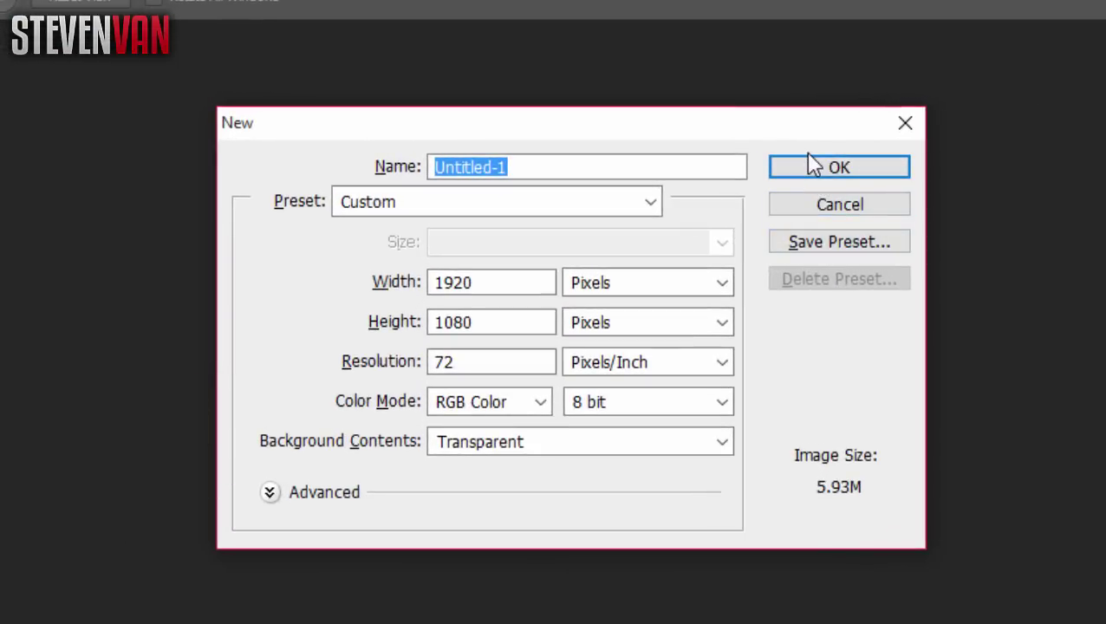
click(818, 174)
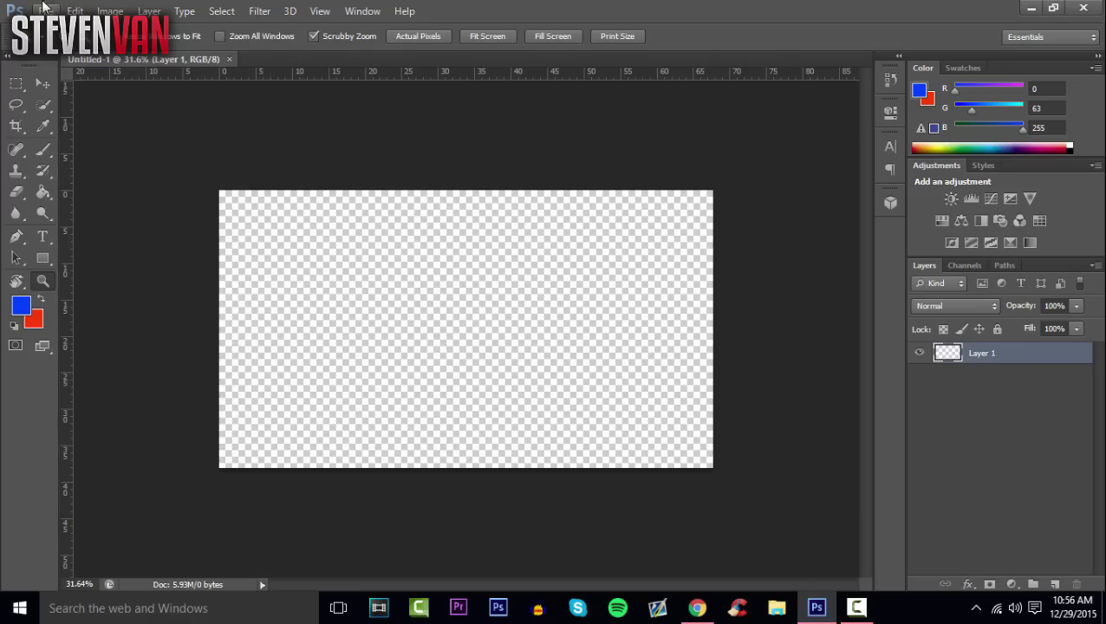
Place the downloaded colorful-triangles-background image into the document.
click(45, 10)
click(99, 277)
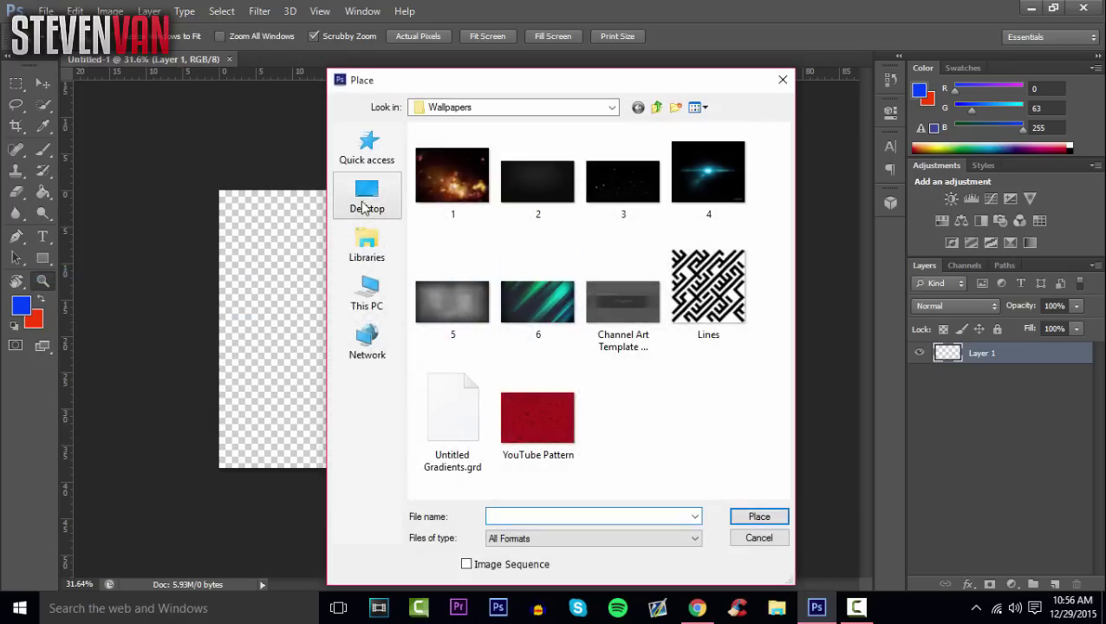
click(365, 208)
click(695, 517)
key(Down)
key(Return)
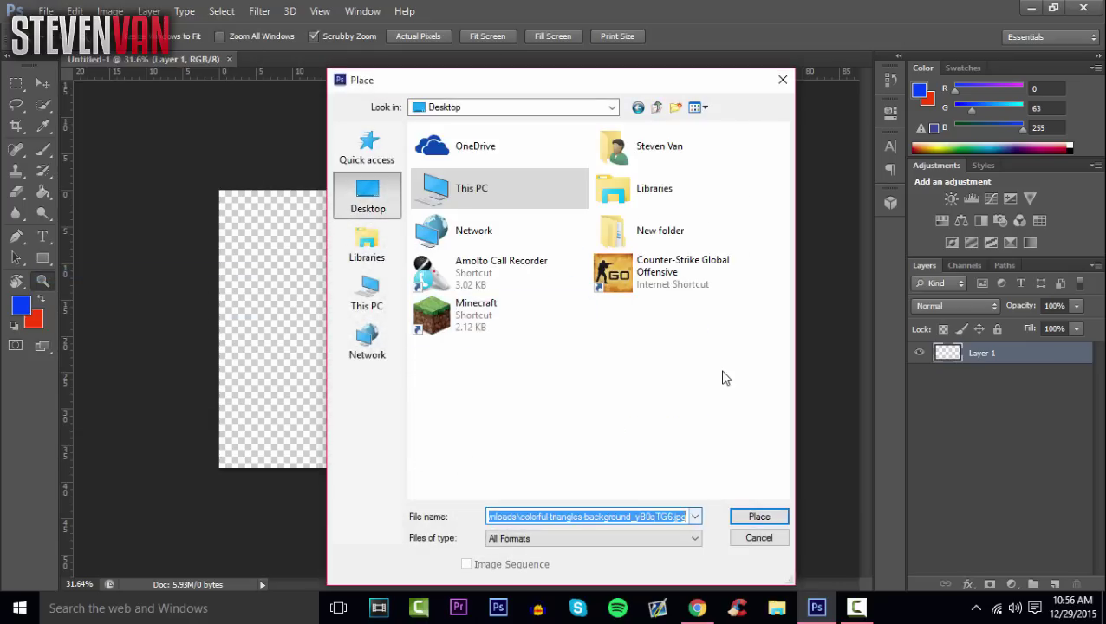
key(Return)
Move and enlarge the placed image to about 68.9 × 51.7 cm so it covers the whole canvas.
drag(556, 320, 498, 322)
drag(588, 189, 772, 155)
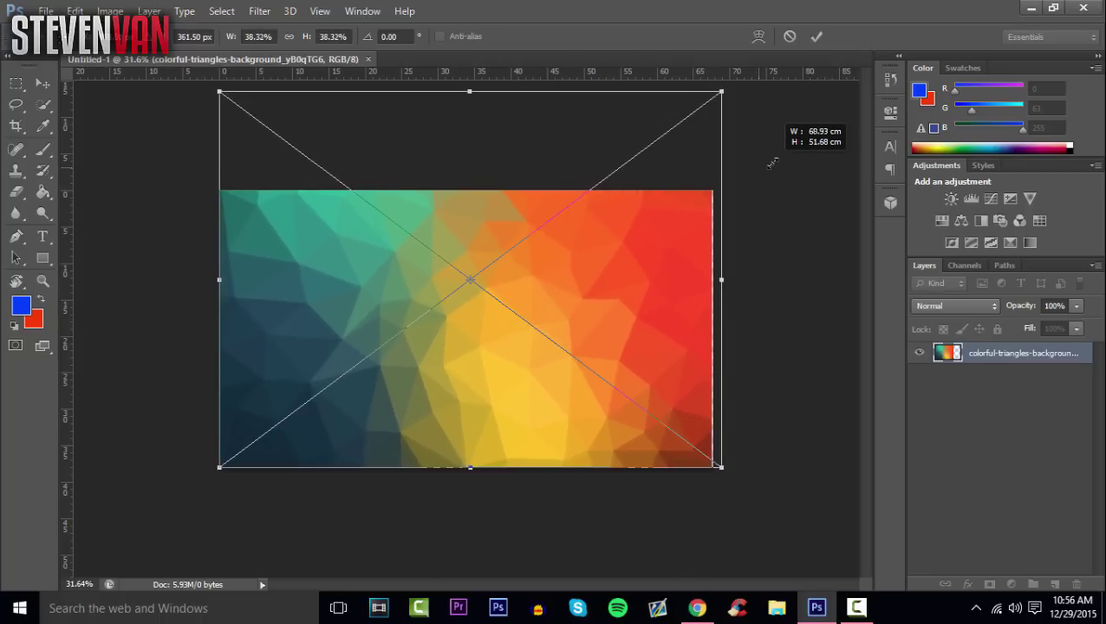
key(Return)
Darken the background by adding a Hue/Saturation adjustment layer with reduced lightness.
click(941, 221)
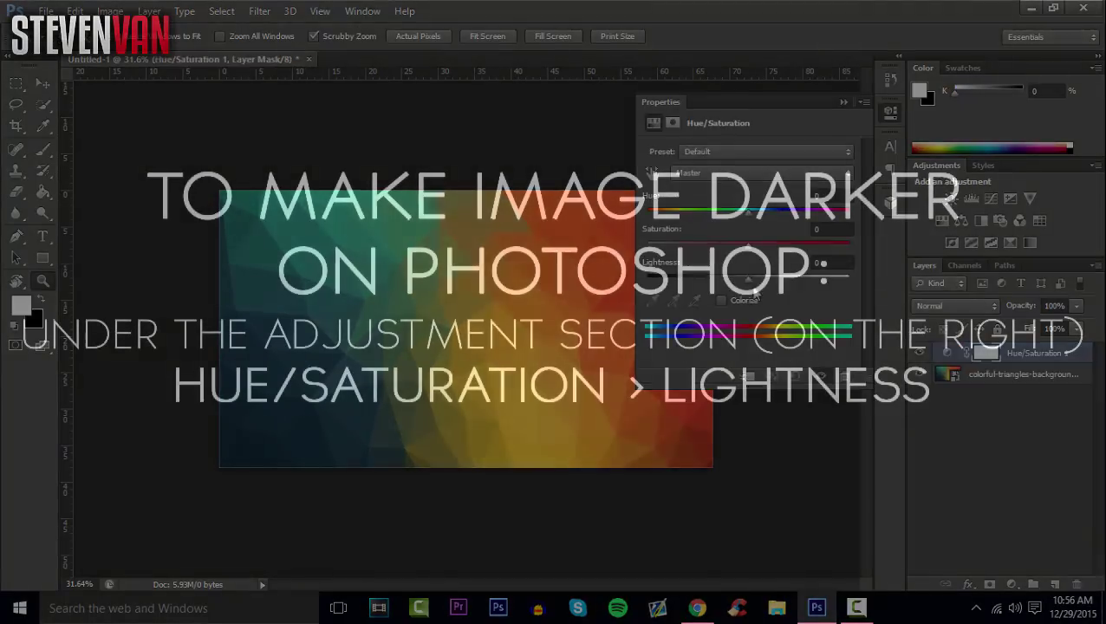
drag(746, 275, 724, 275)
click(838, 102)
Add the white 100 pt text "THANKS FOR WATCHING!" on the canvas.
click(42, 83)
click(534, 359)
key(Caps_Lock)
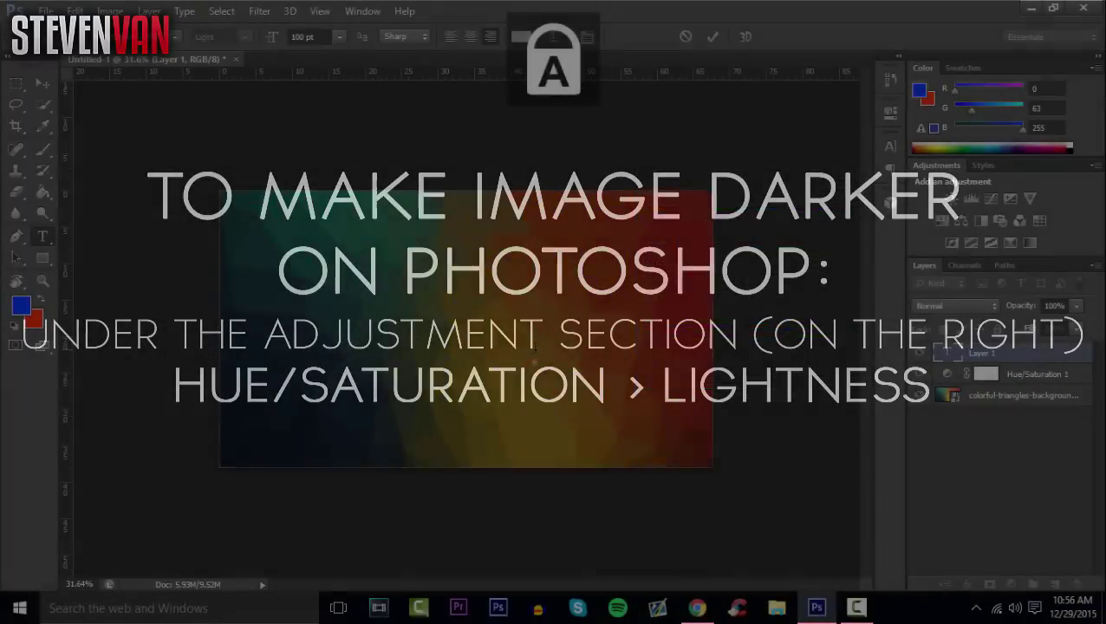
text(THANKS FOR WATCHING!)
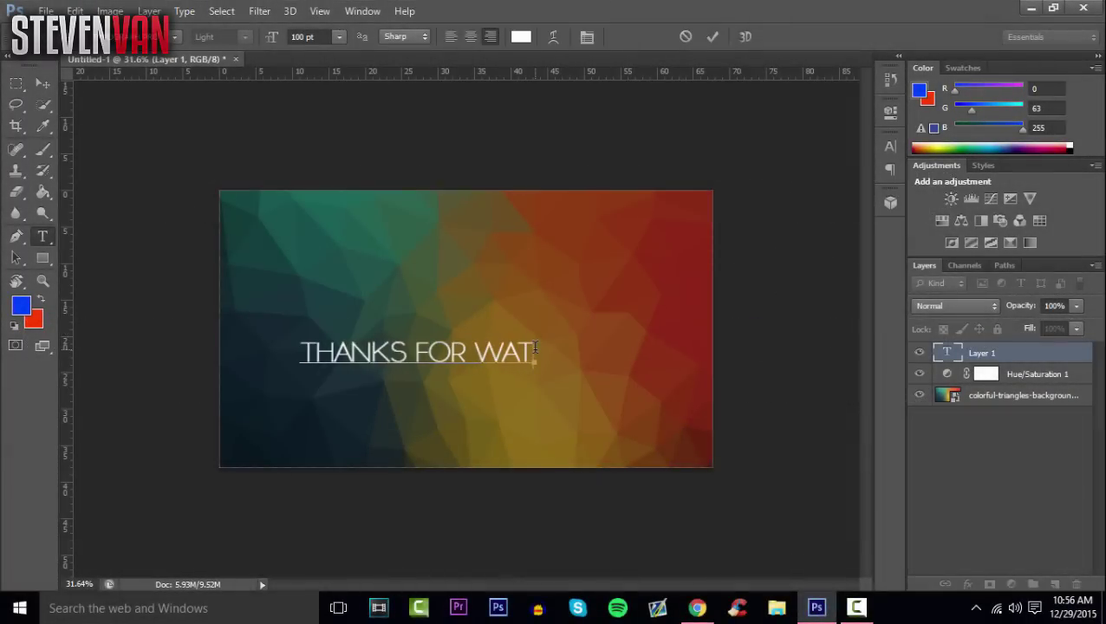
Center the text horizontally on the canvas and move it down near the lower edge.
click(42, 83)
key(ctrl+a)
click(406, 37)
drag(467, 208, 468, 308)
key(ctrl+a)
click(405, 36)
key(ctrl+d)
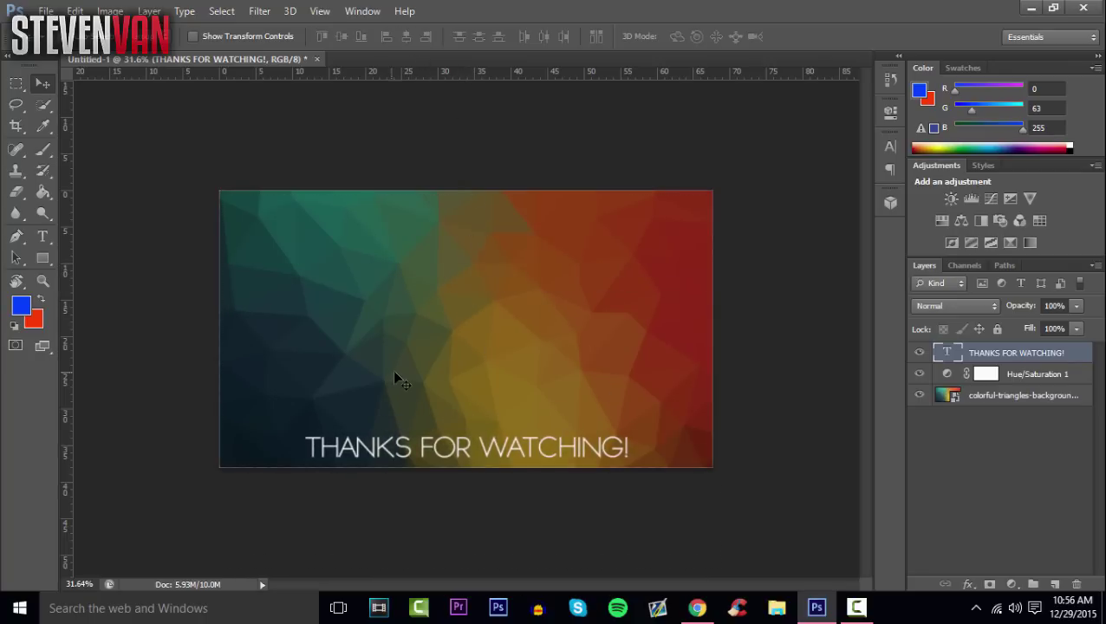
Switch back to the browser and search Google Images for "INSTAGRAM PNG".
key(alt+Tab)
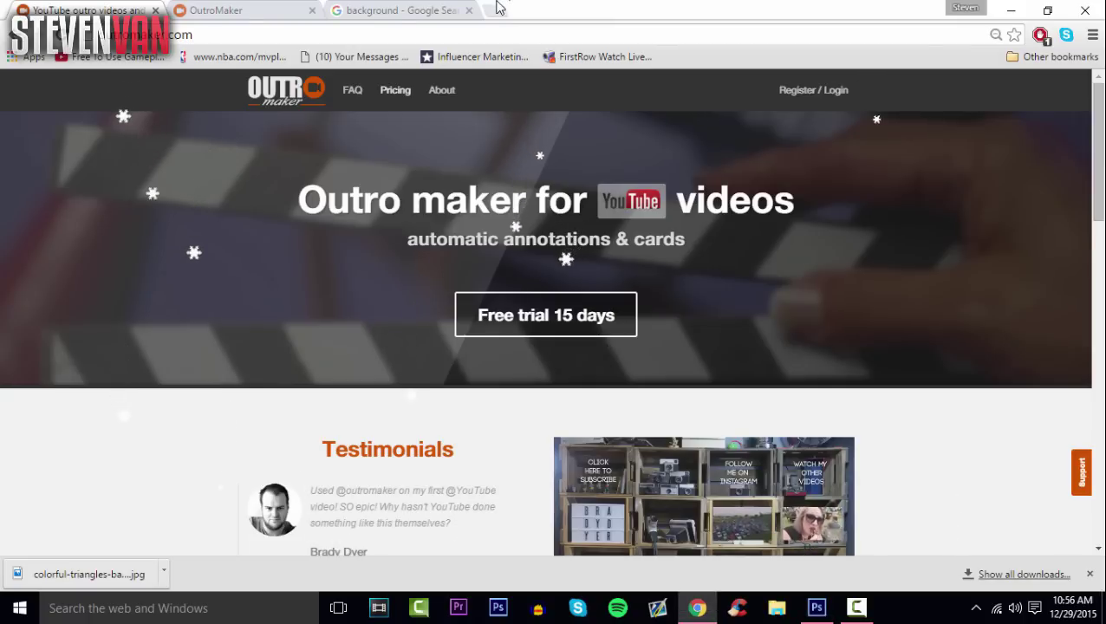
click(399, 9)
scroll(382, 87, up, 4)
double_click(285, 99)
text(INST)
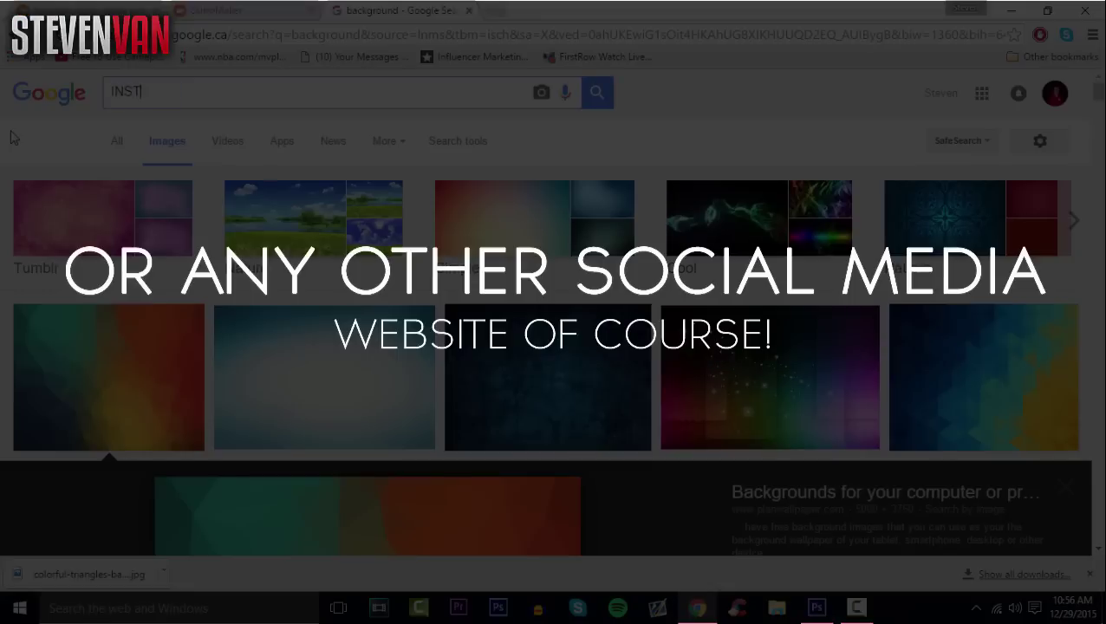
text(AGRAM PNG)
key(Return)
key(Caps_Lock)
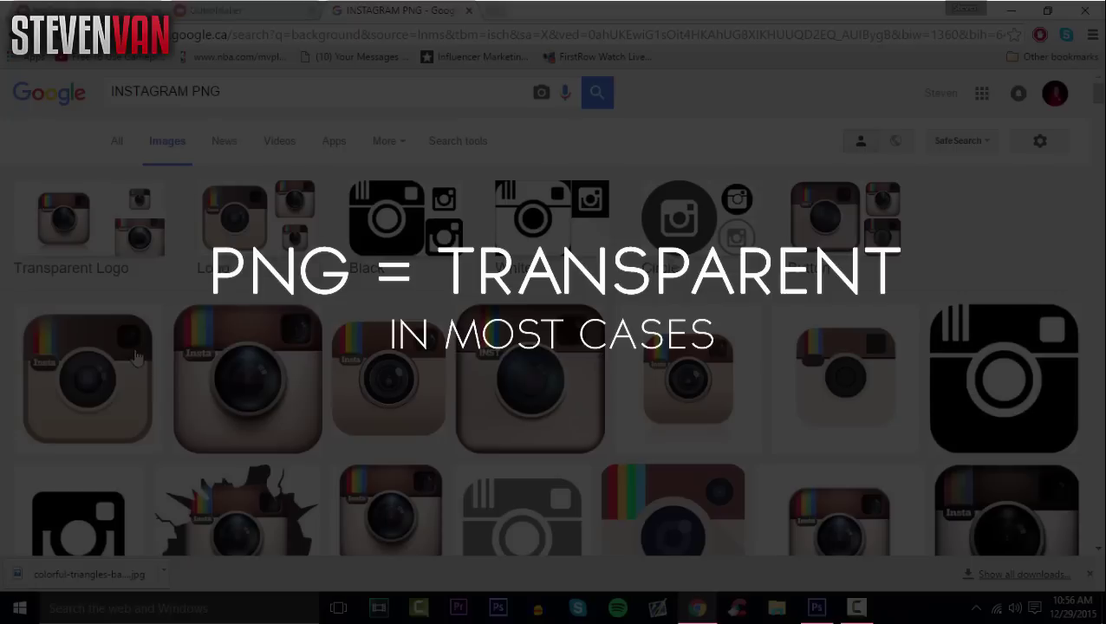
Open the first Instagram logo in the image results and save it to the Downloads folder.
click(134, 351)
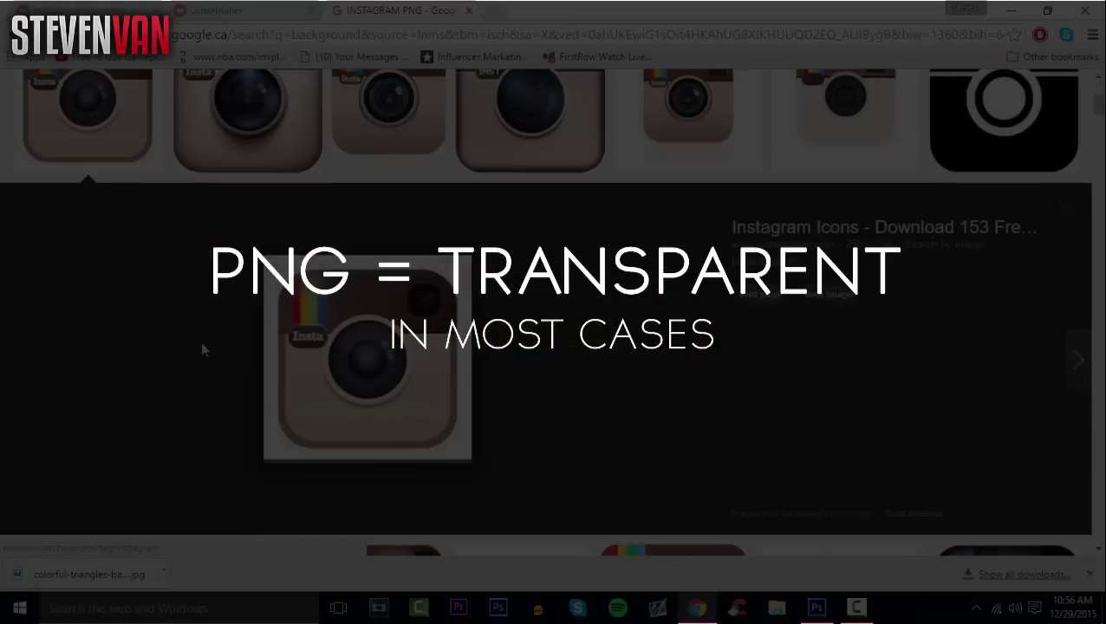
right_click(318, 357)
click(425, 233)
key(Return)
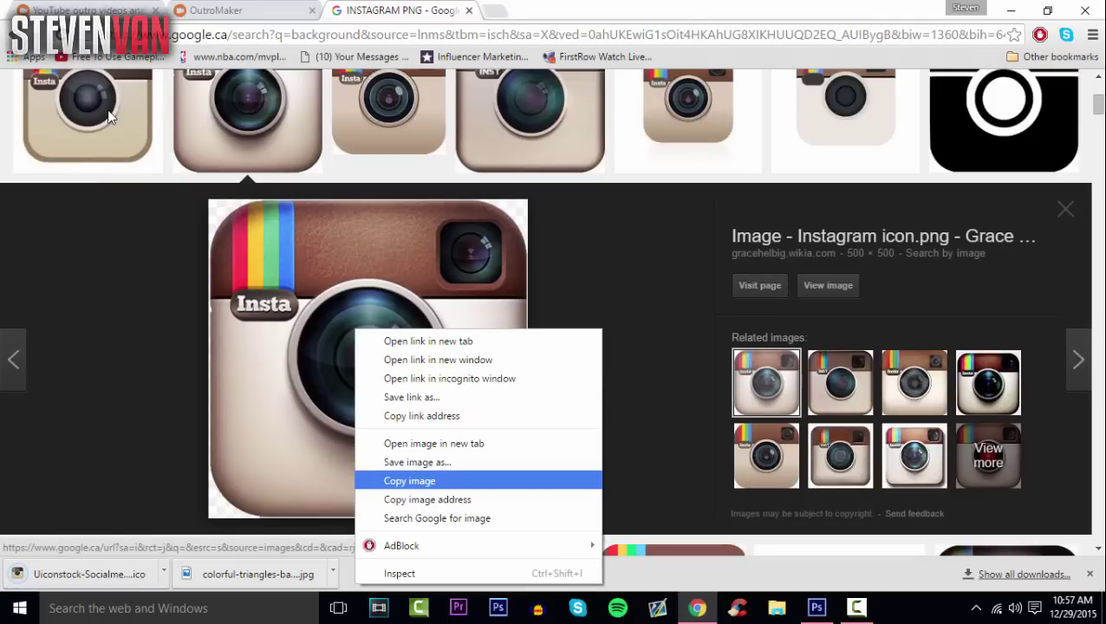
Save the larger 500 × 500 Instagram logo image as Instagram_icon.png.
right_click(439, 180)
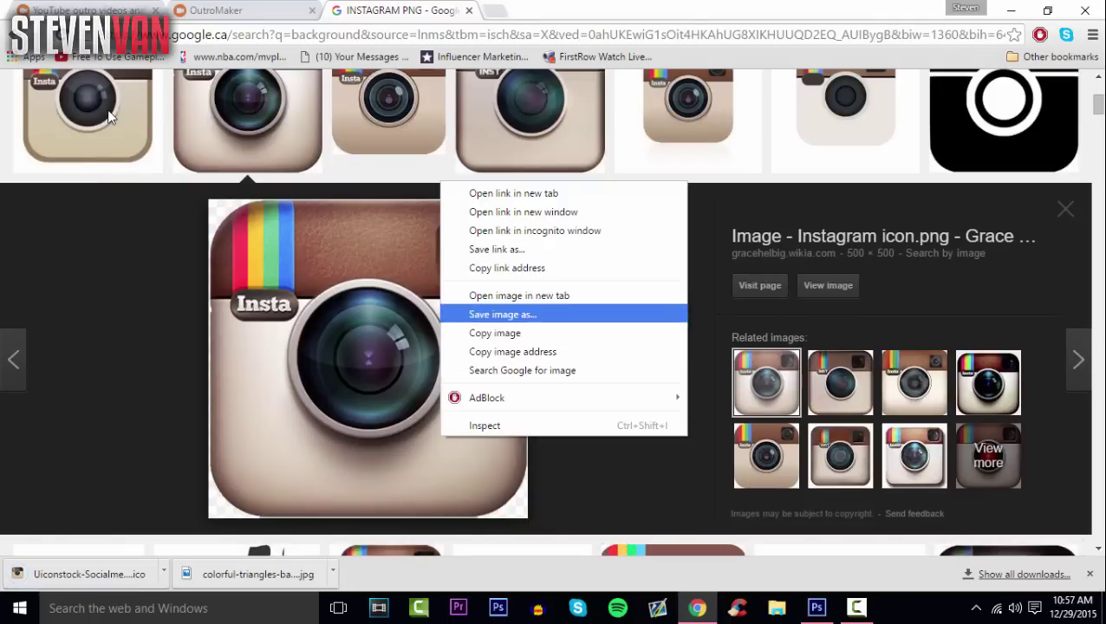
click(510, 313)
key(Return)
Switch to Photoshop, place Instagram_icon from Downloads in the document and scale it to about 20.4%.
key(alt+Tab)
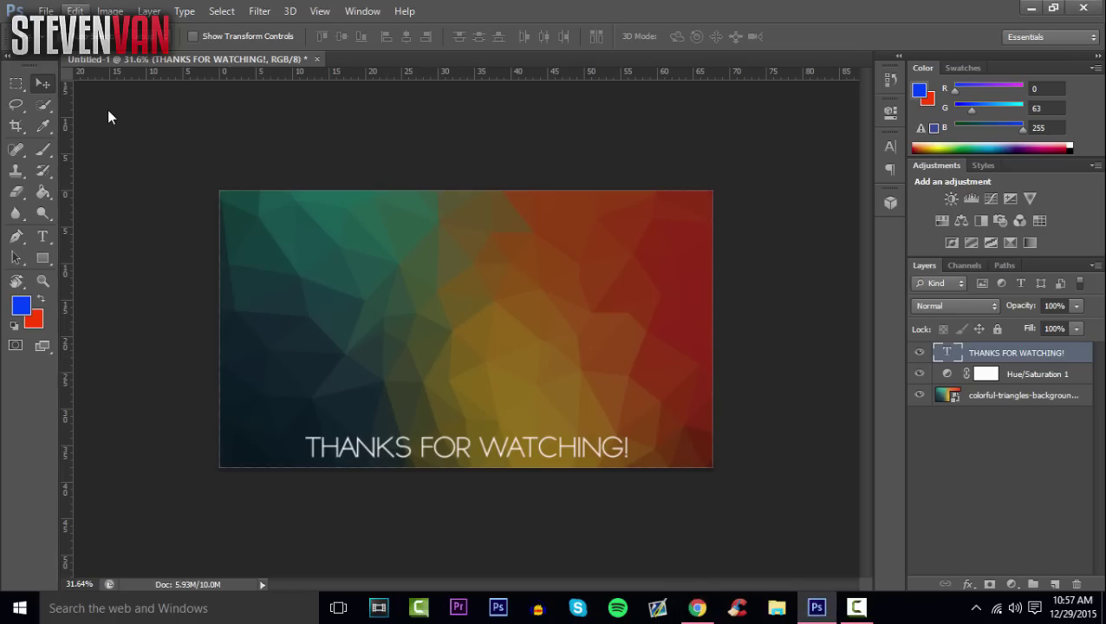
click(46, 12)
click(64, 276)
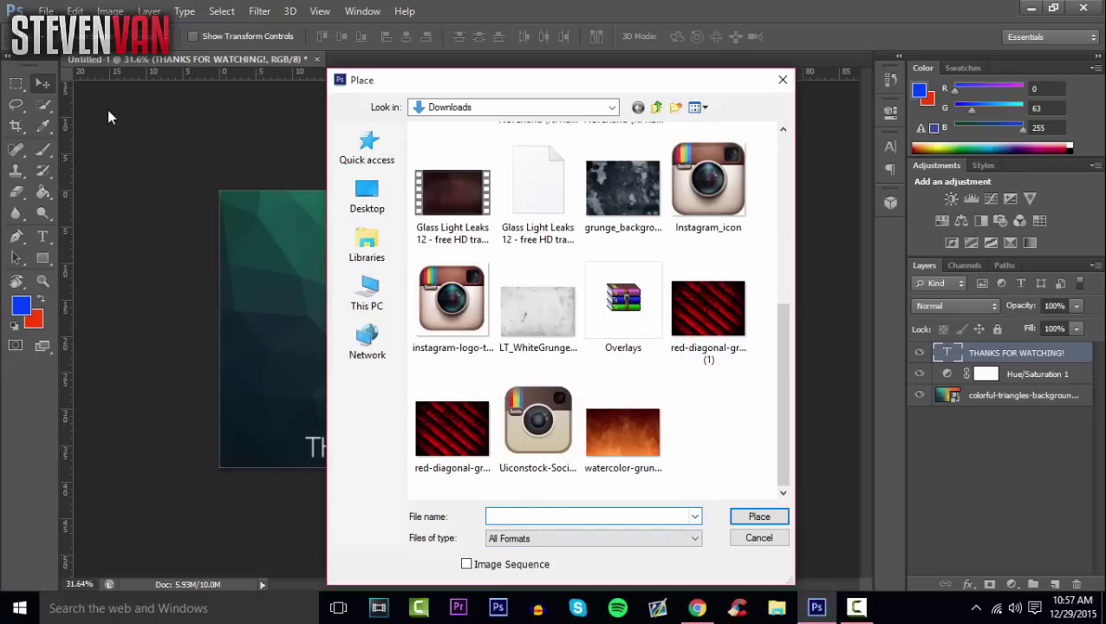
key(Down)
key(Down)
key(Return)
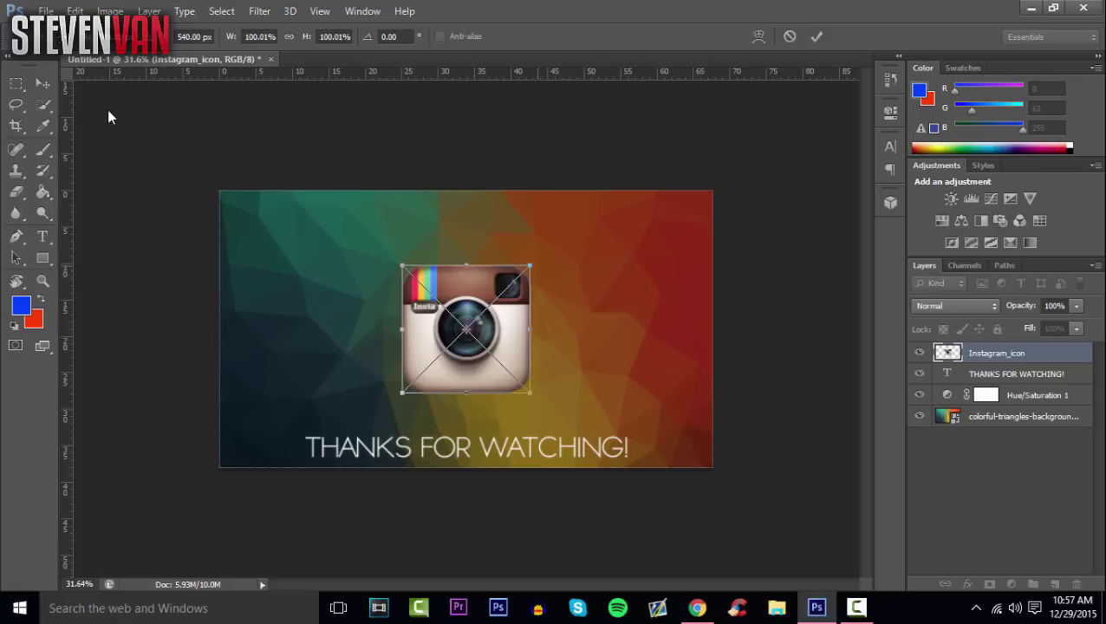
drag(530, 265, 429, 367)
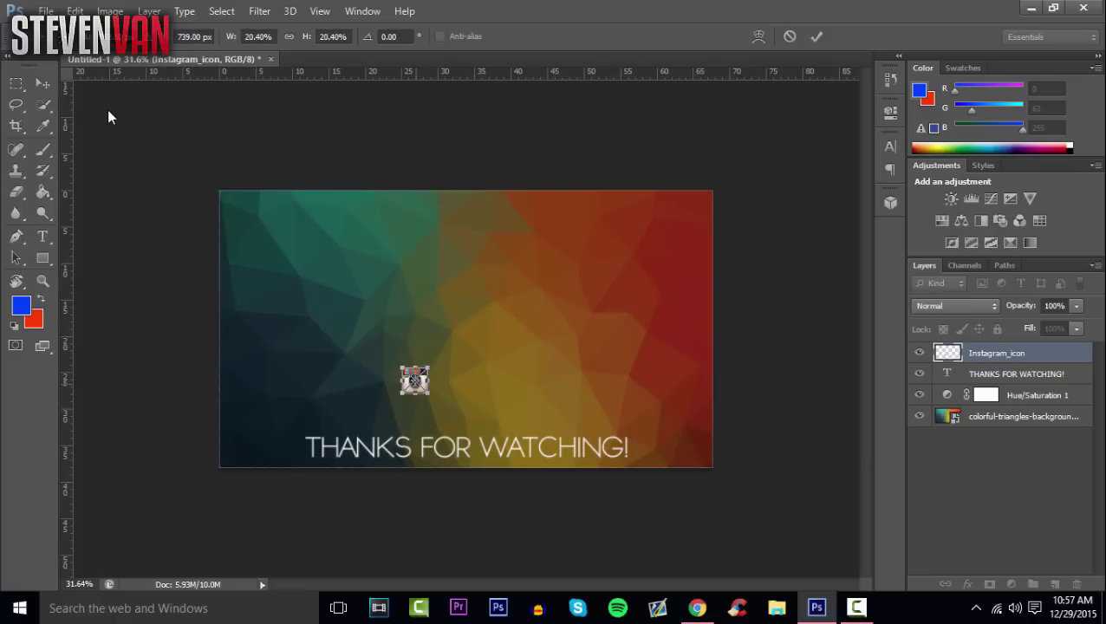
key(Return)
Shift the Instagram icon and its handle text left until they sit centered above "THANKS FOR WATCHING!".
key(shift+Left)
key(shift+Left)
key(shift+Left)
key(shift+Left)
key(shift+Left)
key(shift+Left)
key(shift+Left)
key(shift+Left)
key(shift+Left)
key(shift+Left)
key(shift+Left)
key(shift+Left)
key(shift+Left)
key(shift+Left)
key(shift+Left)
key(shift+Left)
key(shift+Left)
key(shift+Left)
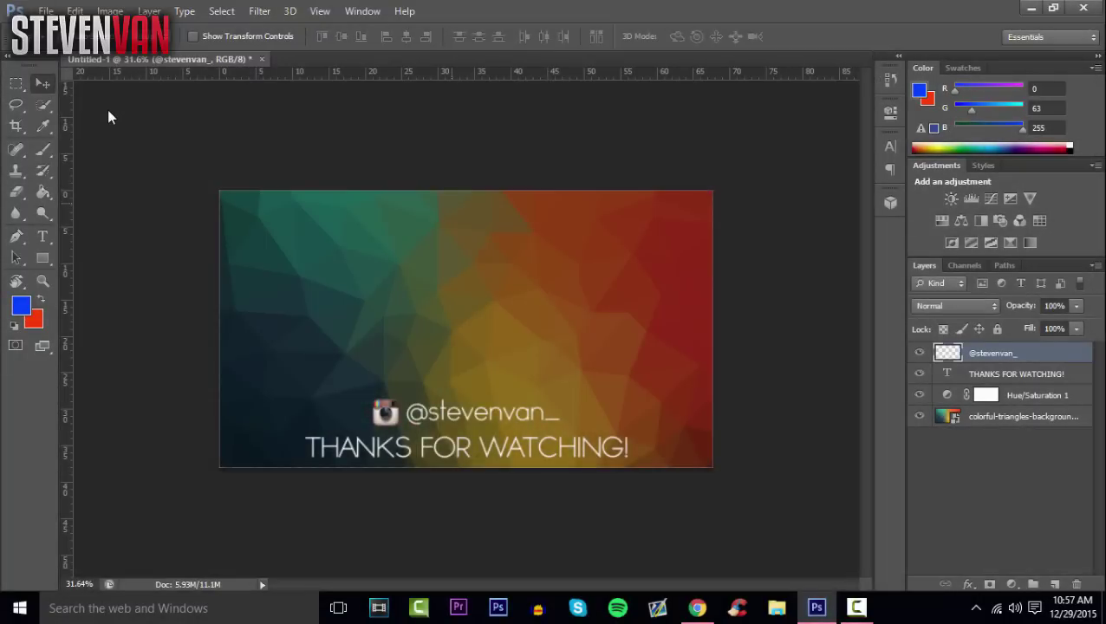
Save the finished background design as an image file using Save As.
key(alt+f)
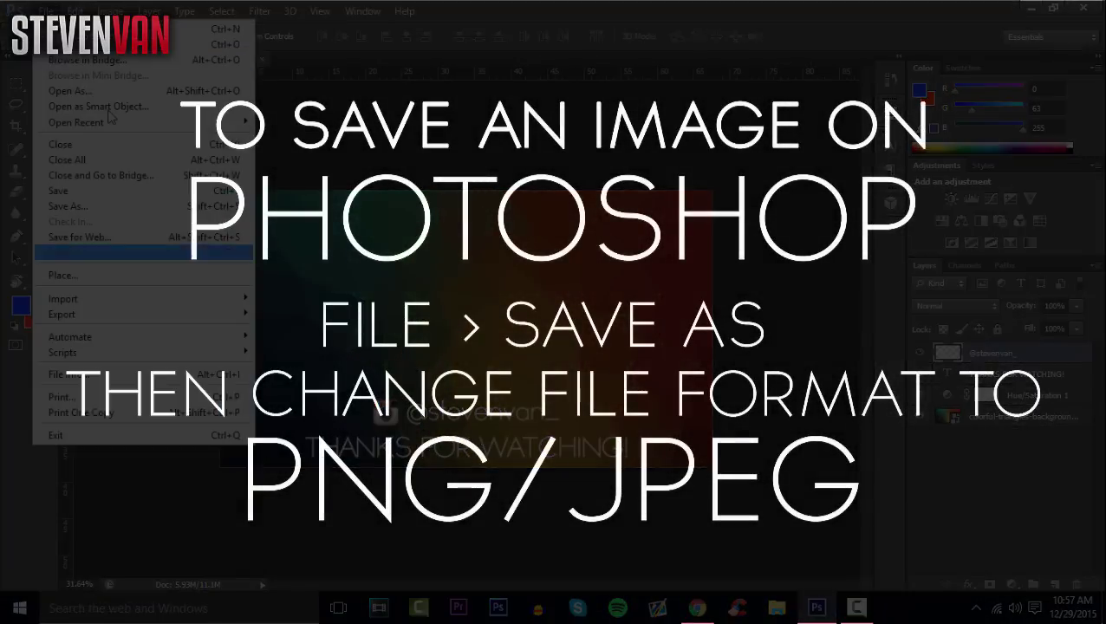
key(Up)
key(Up)
key(Up)
key(Return)
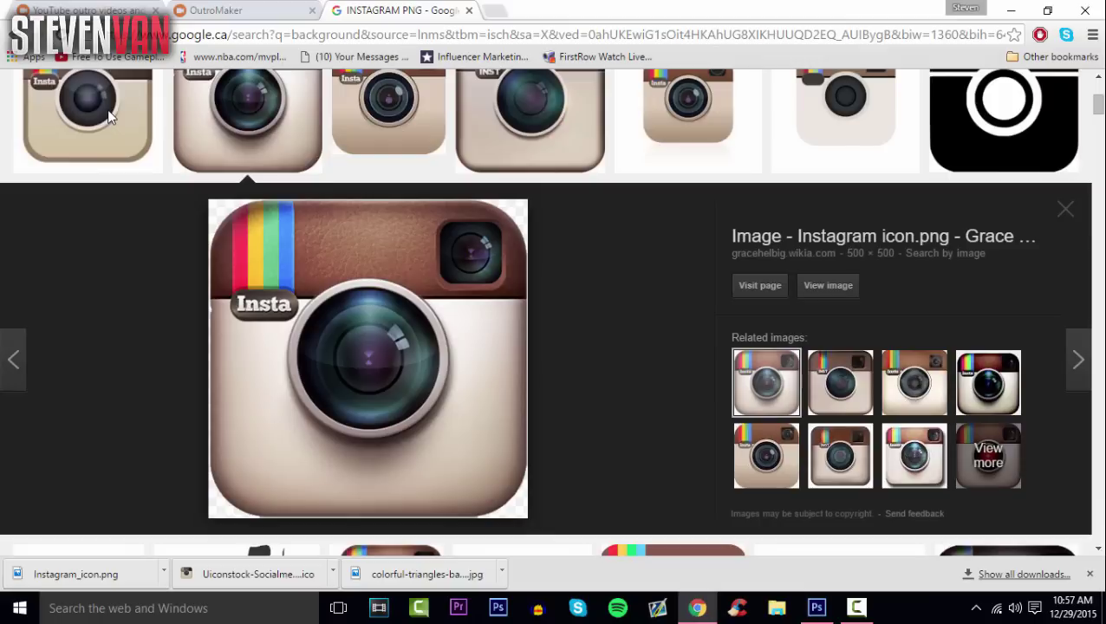
Switch back to OutroMaker in the browser and upload the saved background image from the Desktop to the template.
key(ctrl+shift+Tab)
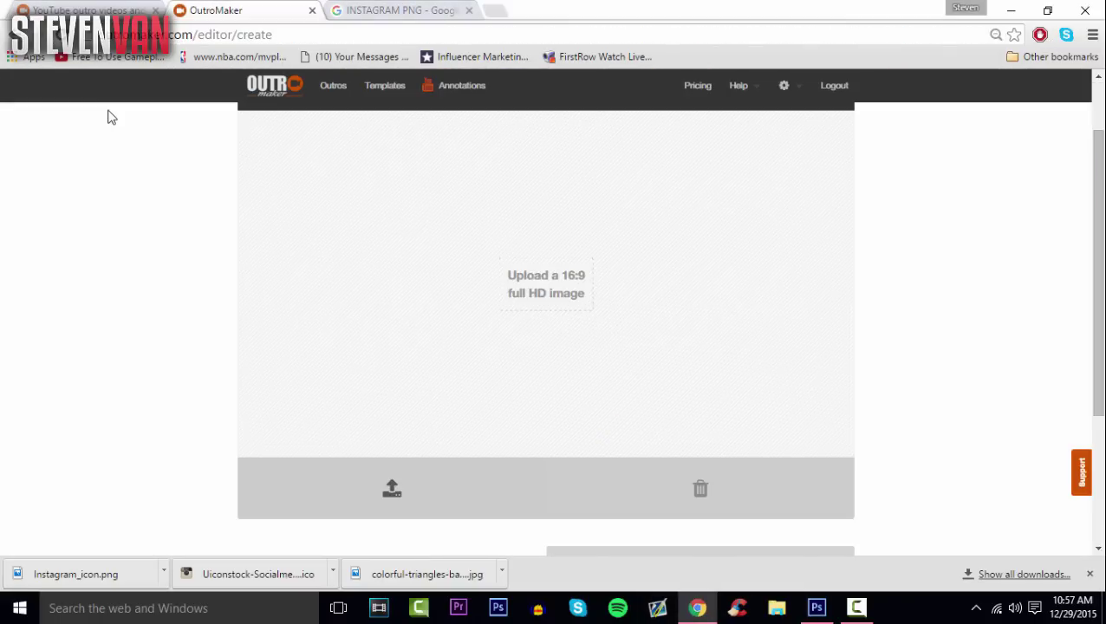
click(392, 488)
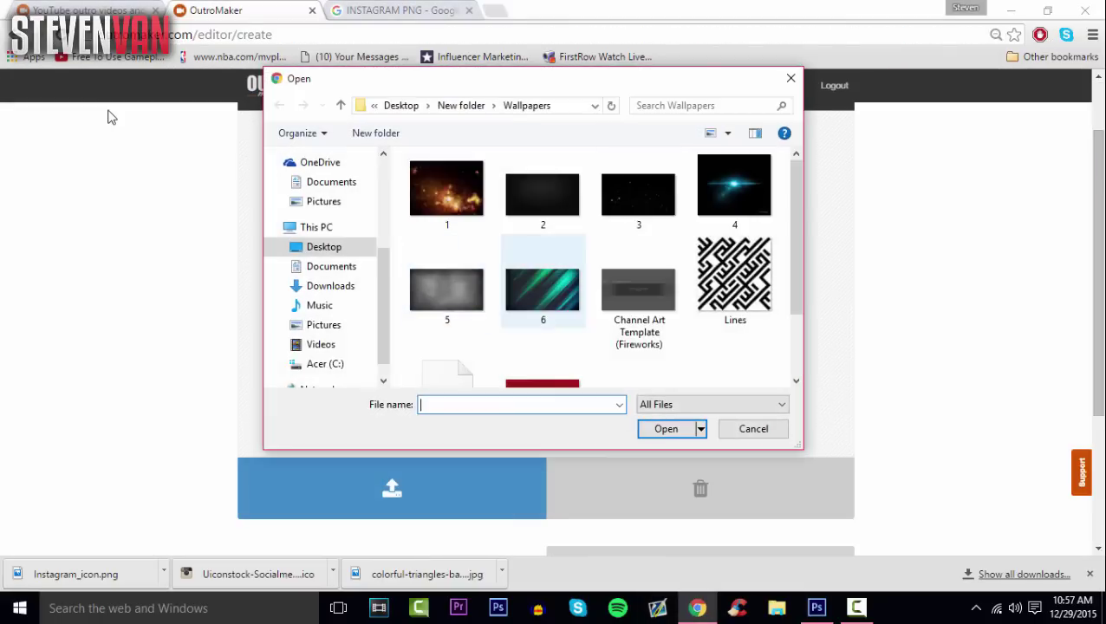
click(619, 405)
click(553, 186)
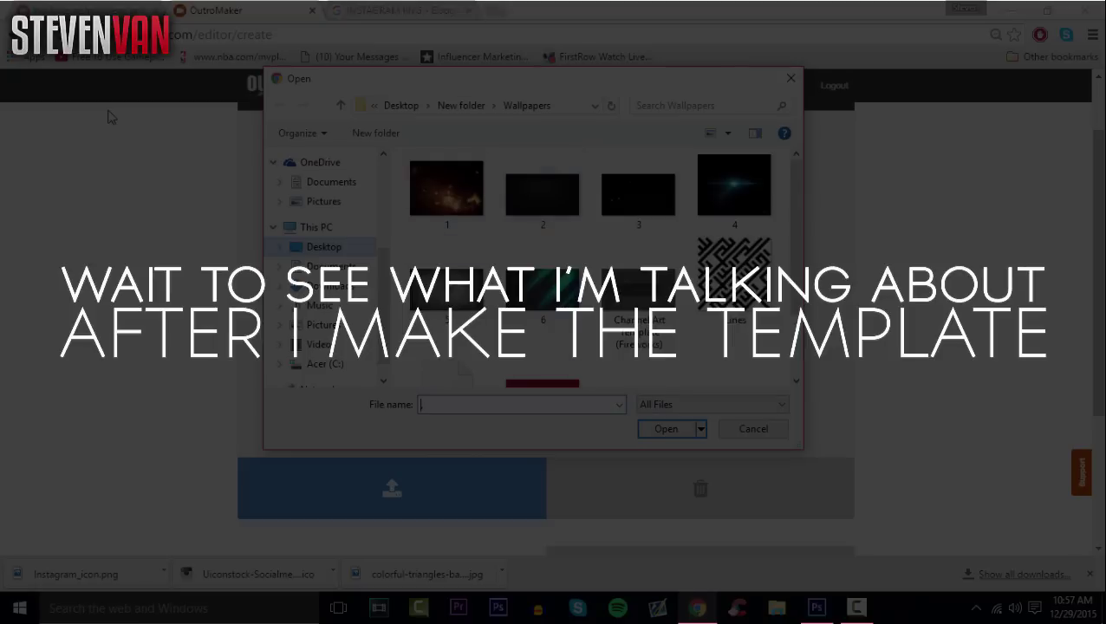
click(324, 247)
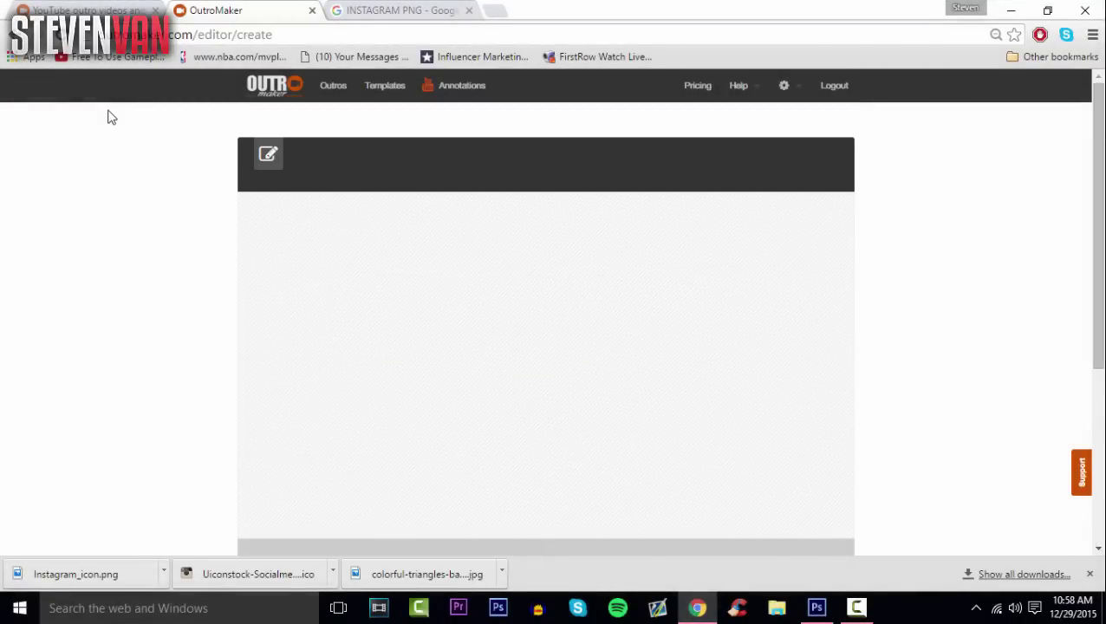
scroll(112, 117, down, 1)
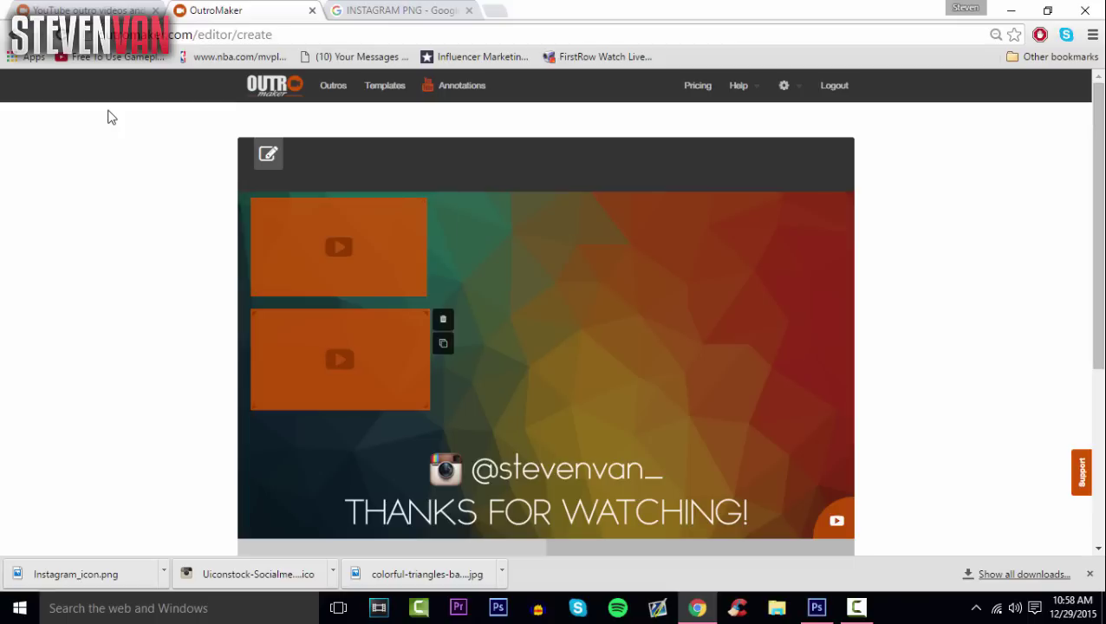
Resize and duplicate the second video placeholder to complete a row of three along the template's upper edge.
drag(426, 313, 405, 324)
drag(347, 365, 530, 239)
drag(588, 280, 615, 296)
click(630, 230)
drag(737, 248, 721, 248)
click(555, 251)
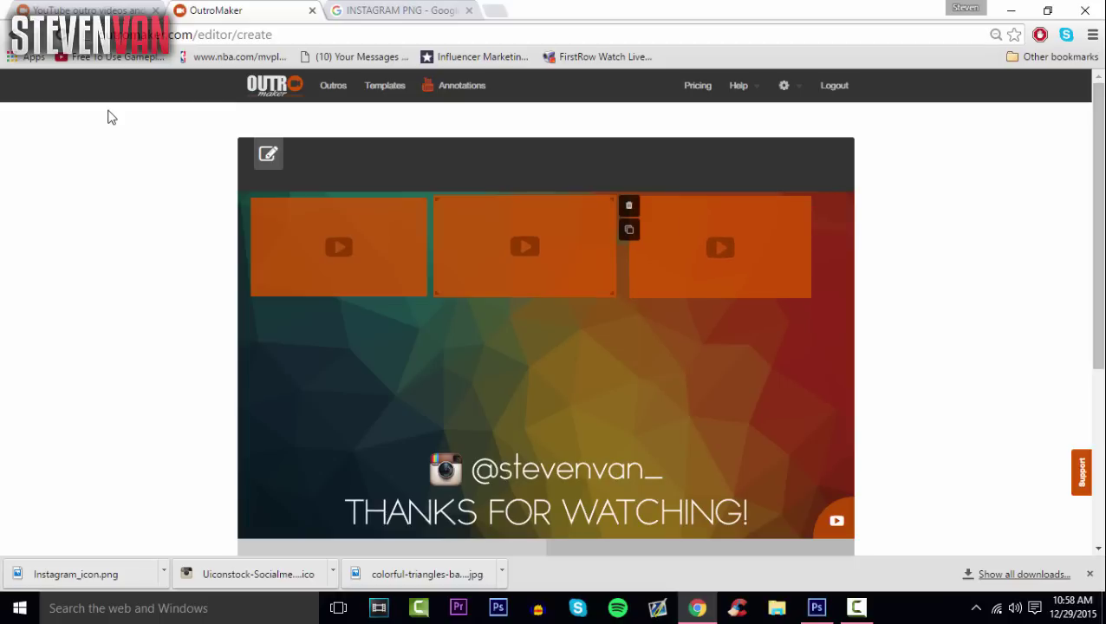
Add two larger video placeholders side by side below the row of three, above the Instagram handle.
click(630, 230)
drag(435, 409, 489, 438)
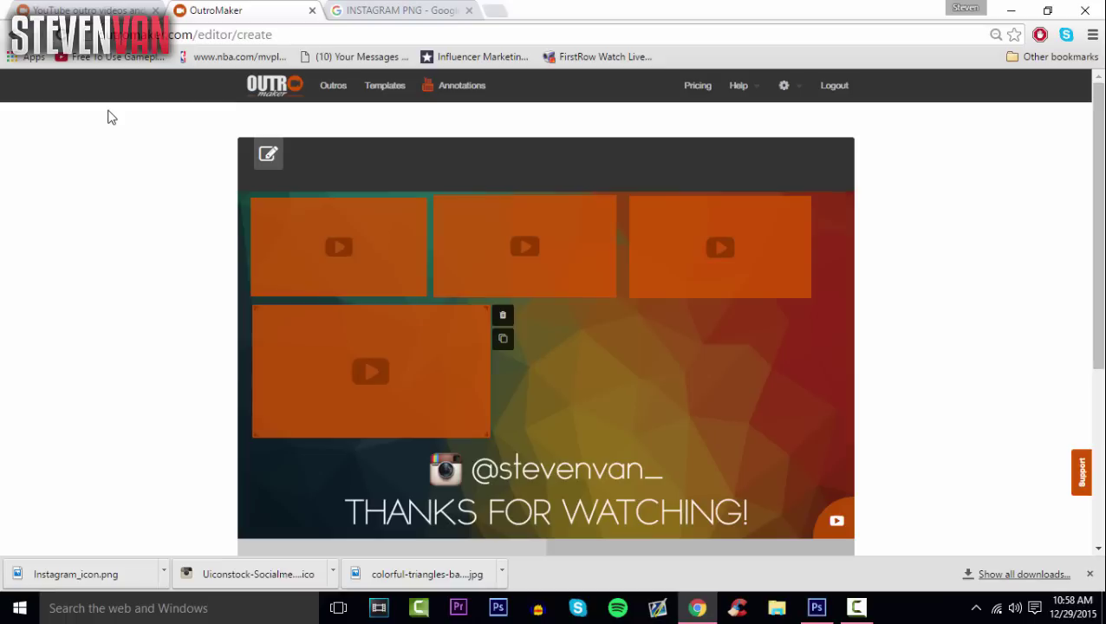
click(504, 339)
drag(370, 373, 409, 372)
drag(635, 374, 660, 371)
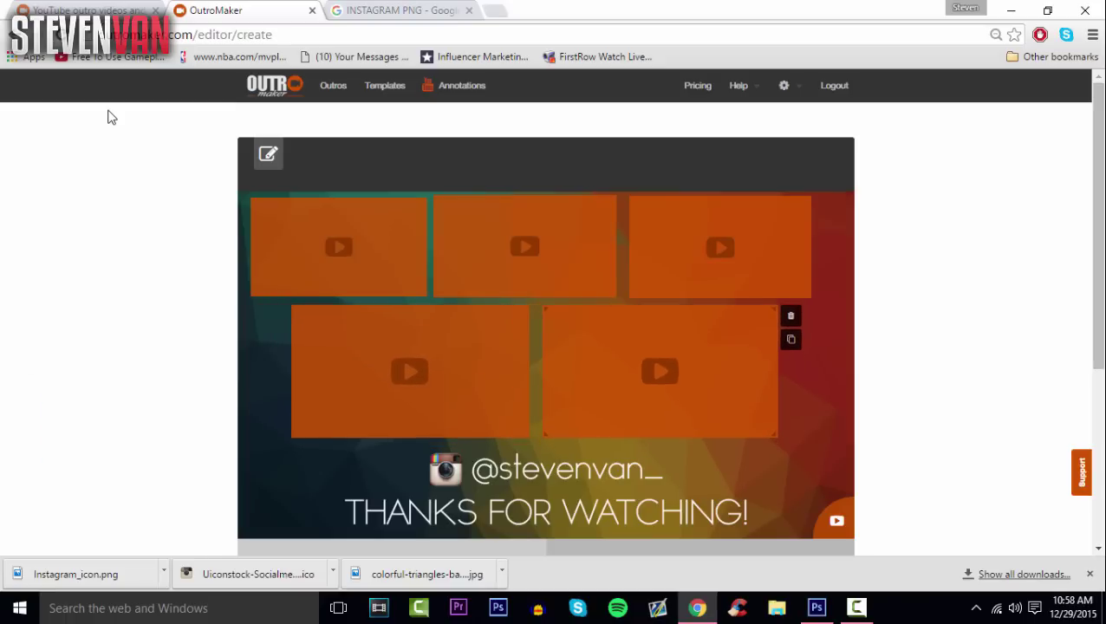
Save the template and continue past its preview to the video selection.
scroll(660, 370, down, 3)
click(700, 408)
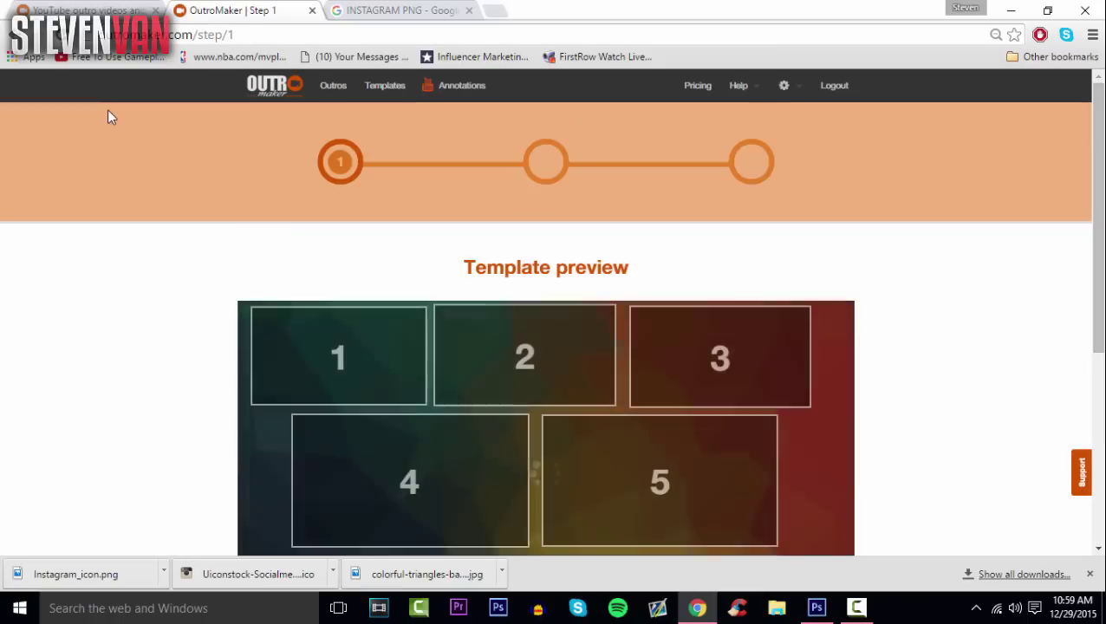
scroll(108, 111, down, 4)
click(699, 375)
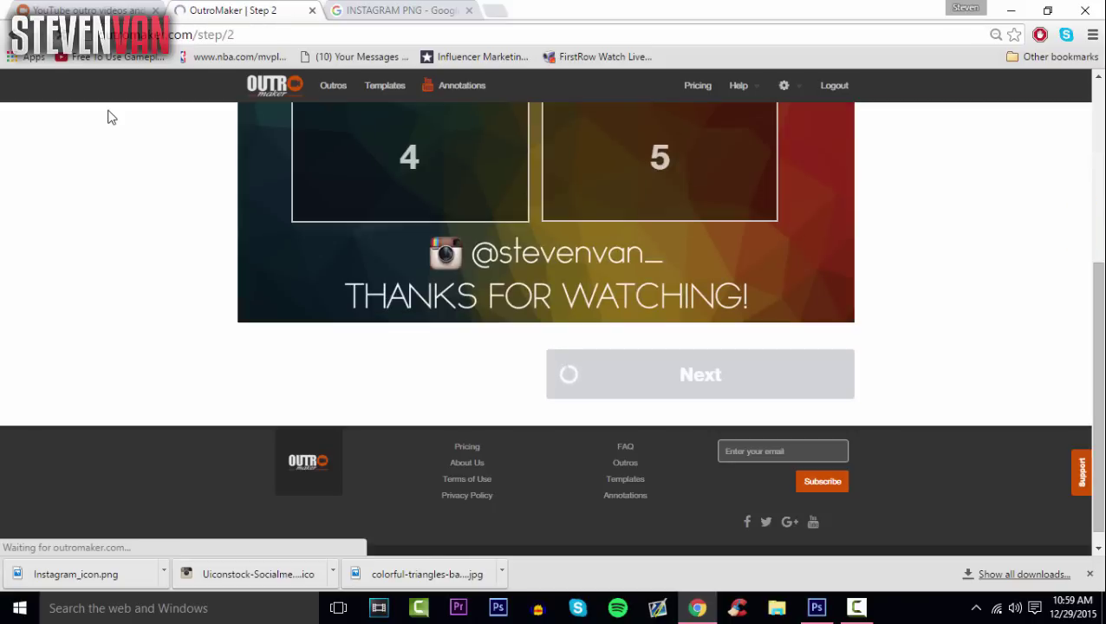
Look through the channel's uploaded videos and open the keyword search for choosing videos.
scroll(111, 117, down, 1)
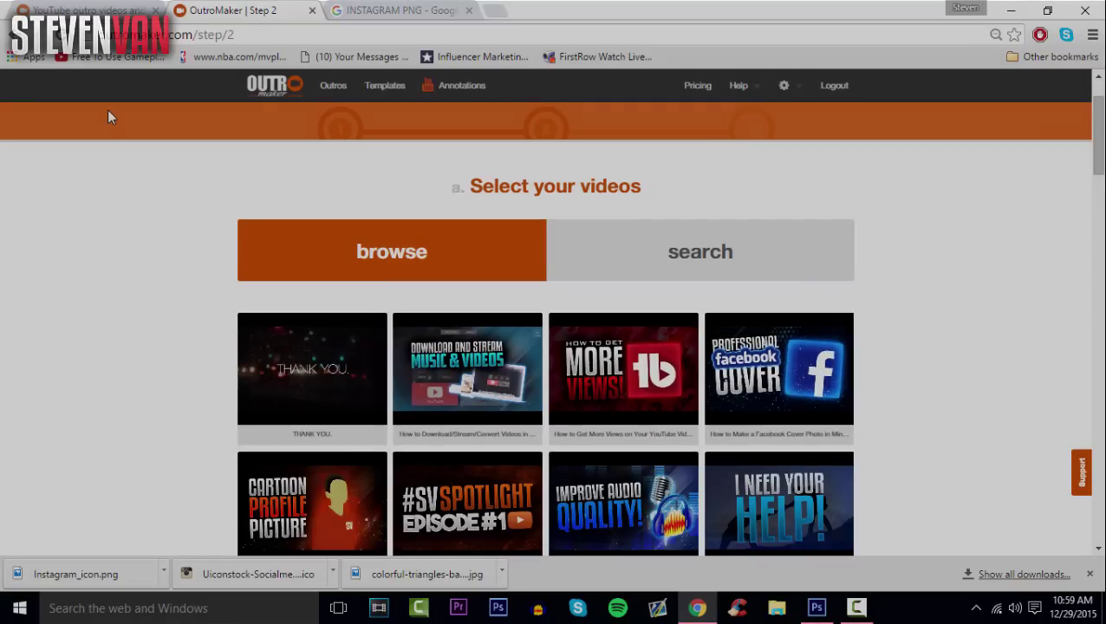
scroll(109, 117, down, 2)
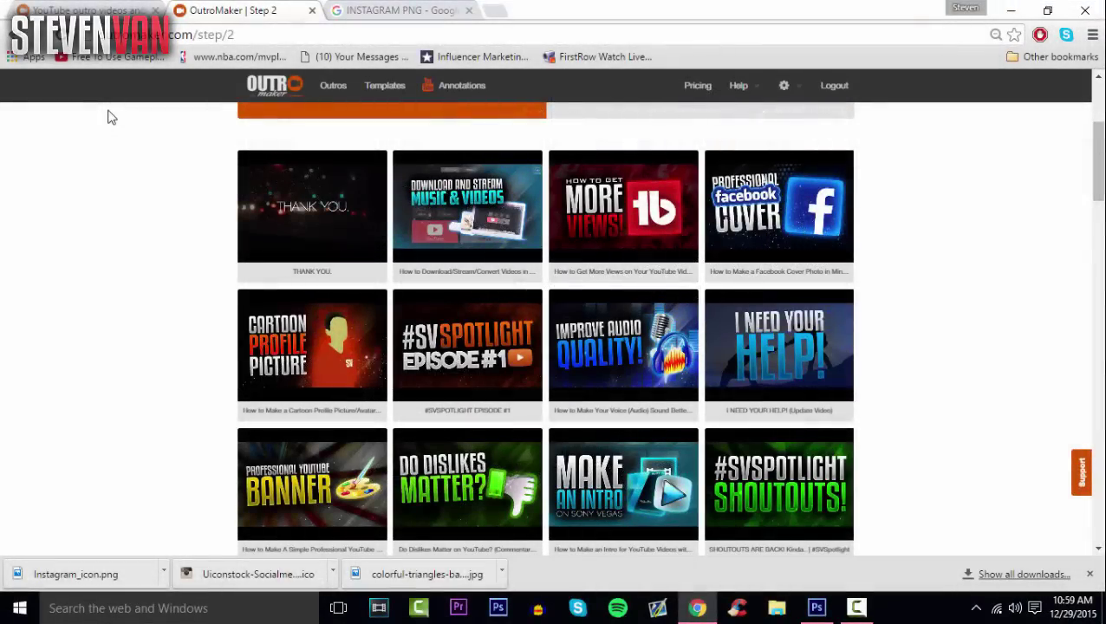
scroll(109, 117, up, 3)
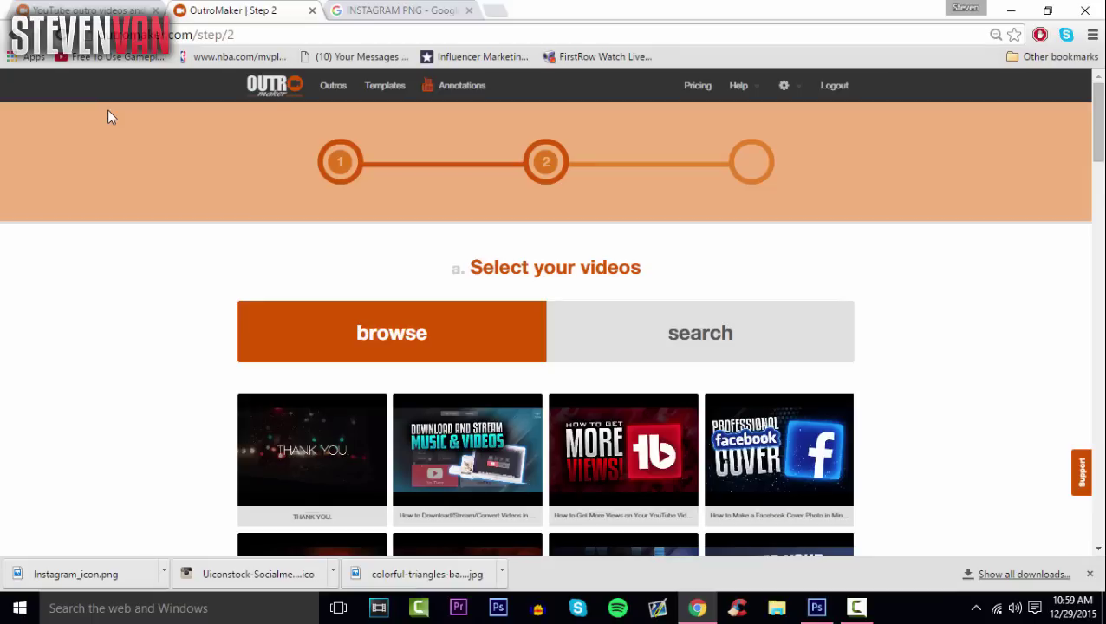
click(701, 333)
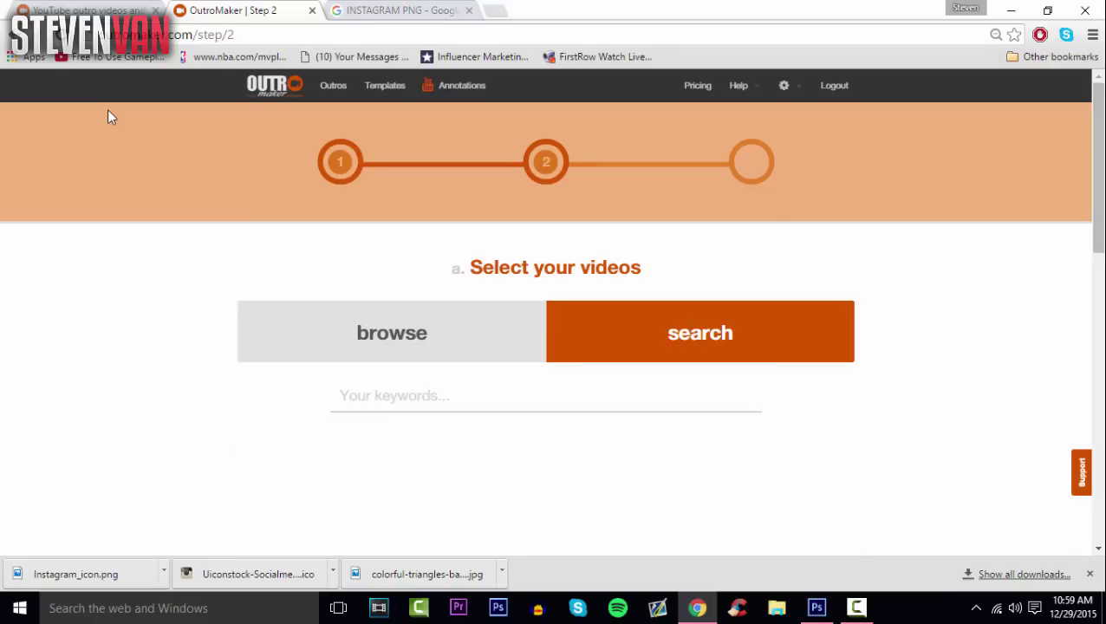
Fill the five template slots with the first five channel videos in order and continue to the final stage.
scroll(108, 117, down, 10)
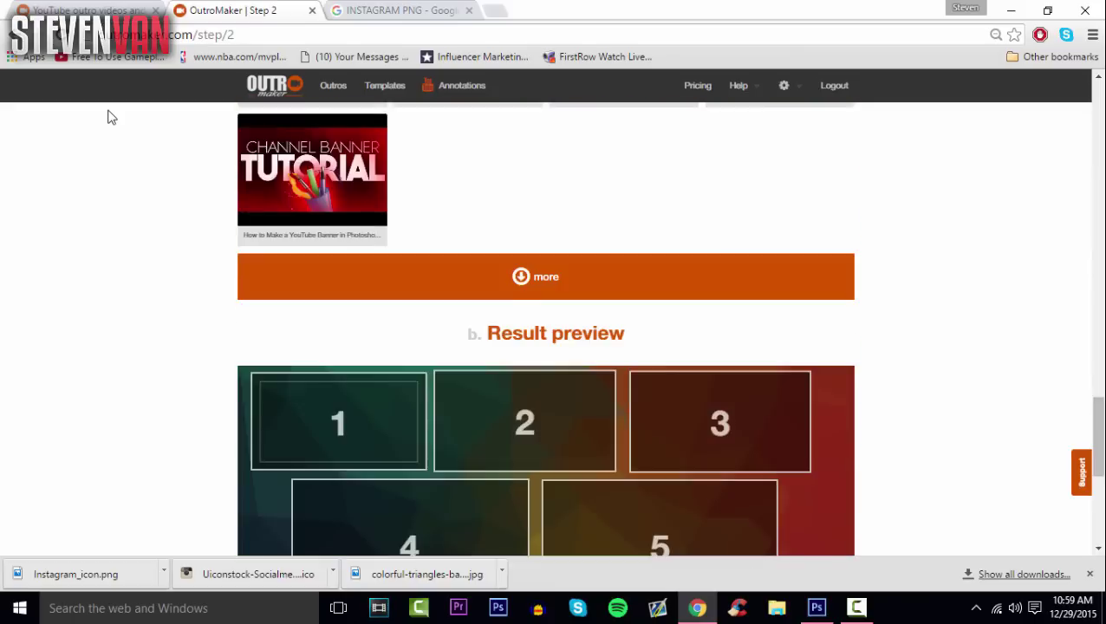
scroll(108, 117, up, 8)
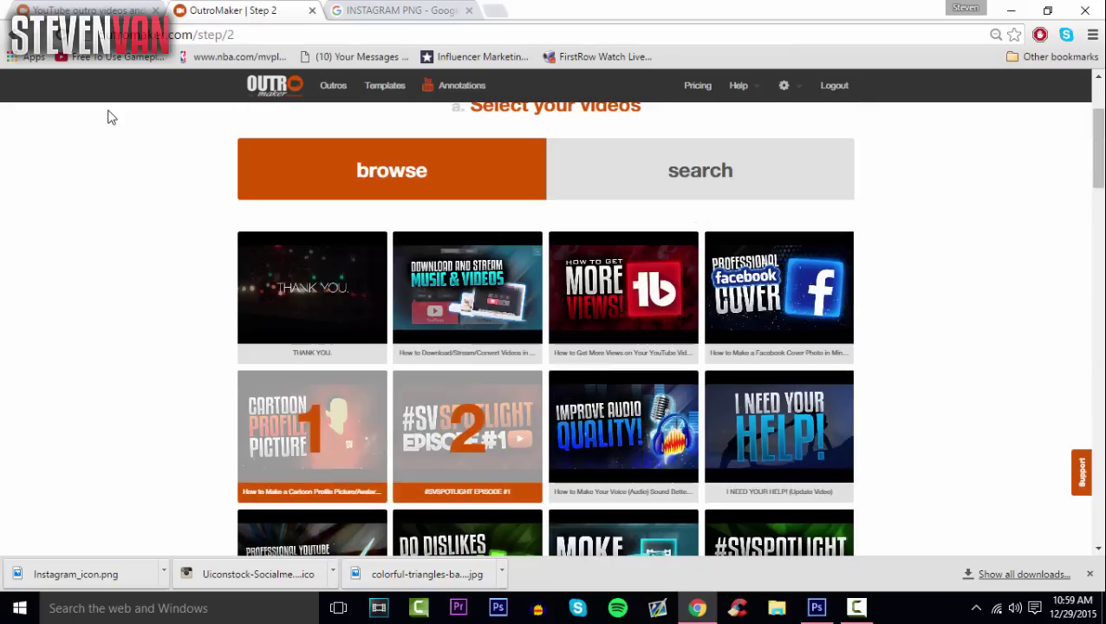
scroll(109, 117, down, 5)
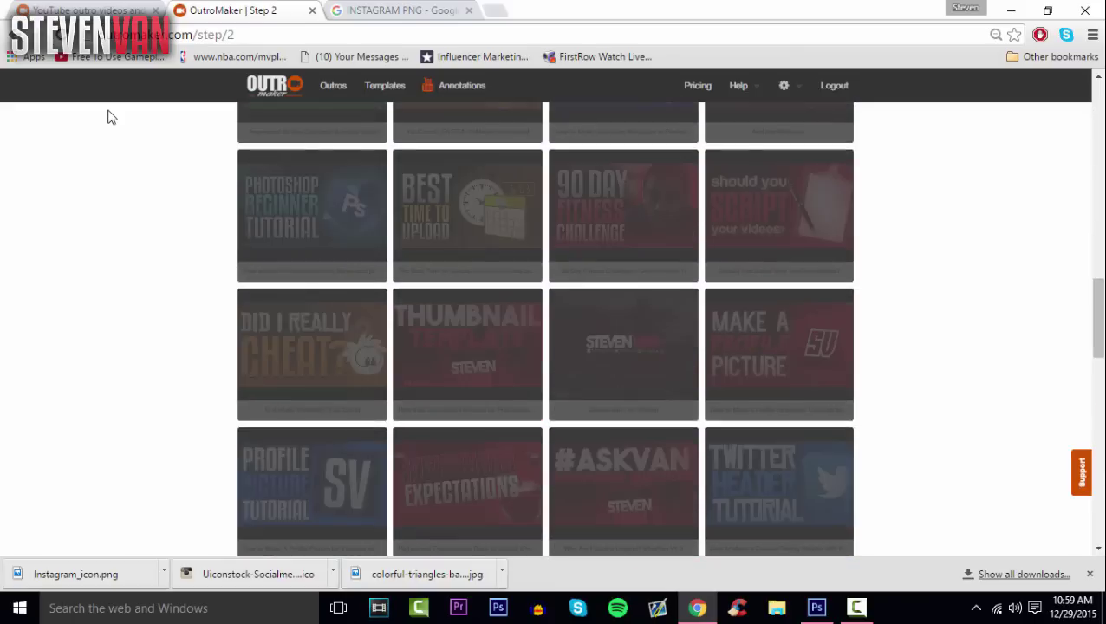
scroll(108, 117, down, 8)
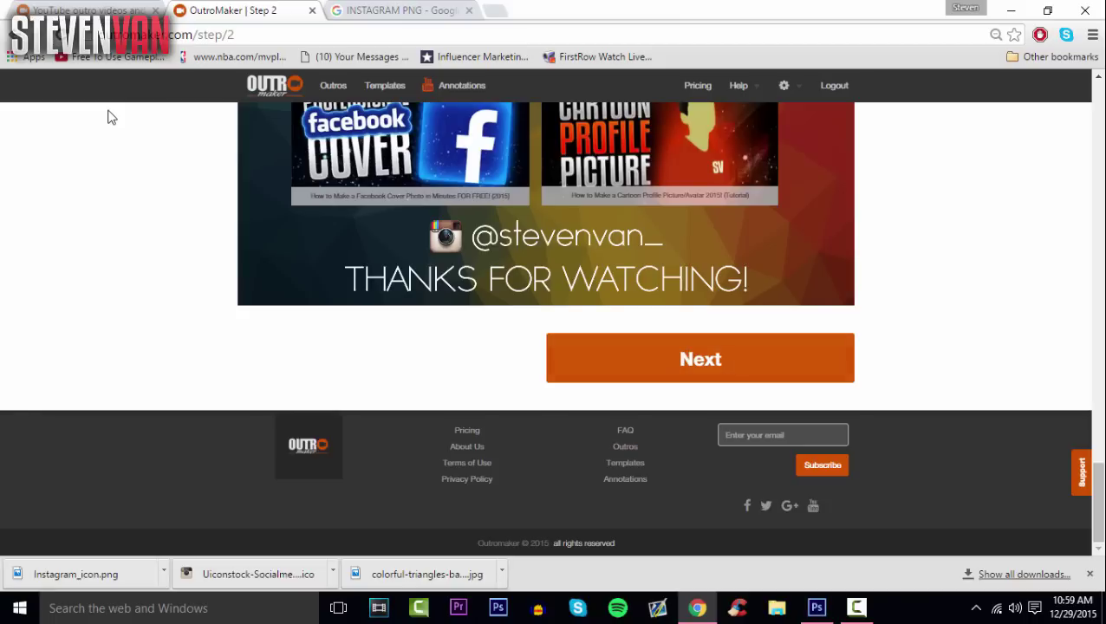
scroll(108, 117, up, 2)
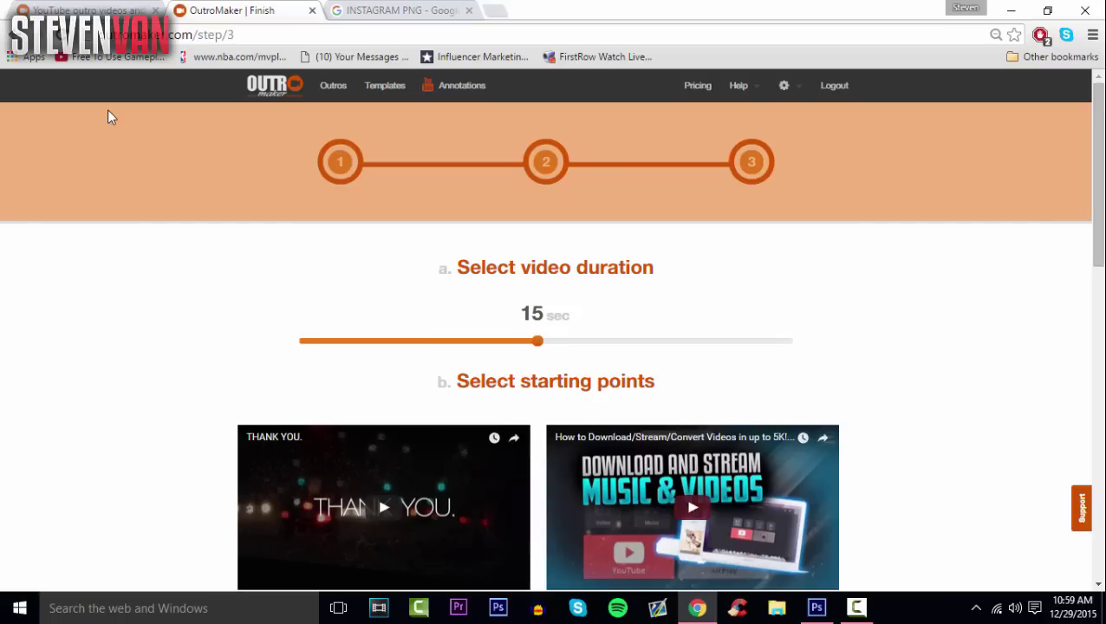
Set the five videos' starting points to 11 s, 27 s, 4 min 14 s, 2 min 34 s and 8 min 33 s, and generate the outro.
scroll(111, 117, down, 1)
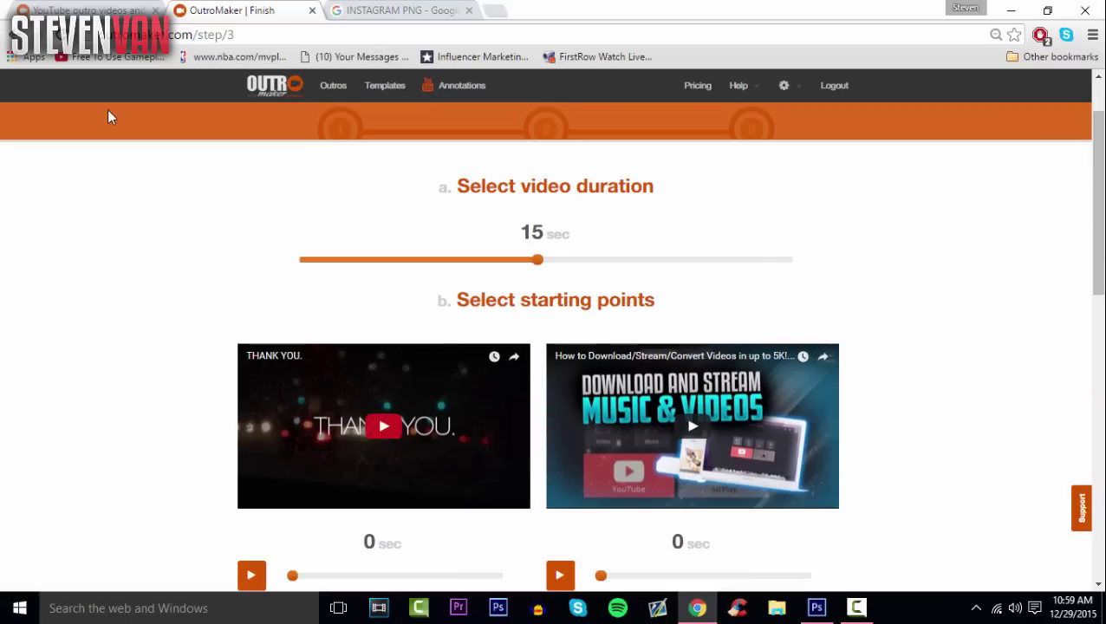
scroll(108, 117, down, 1)
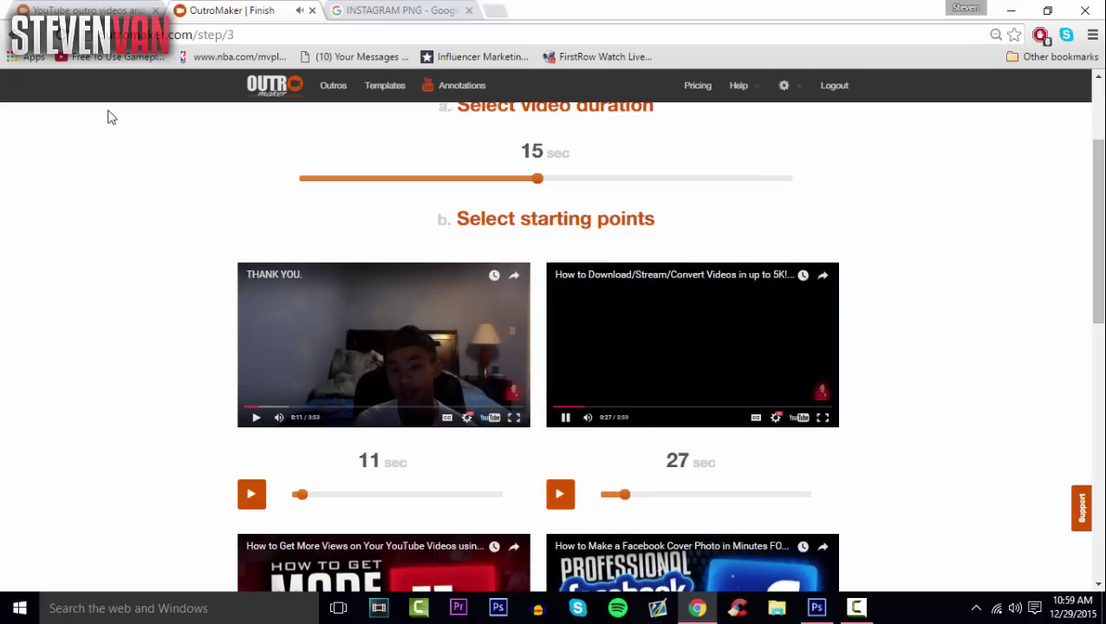
scroll(108, 117, down, 3)
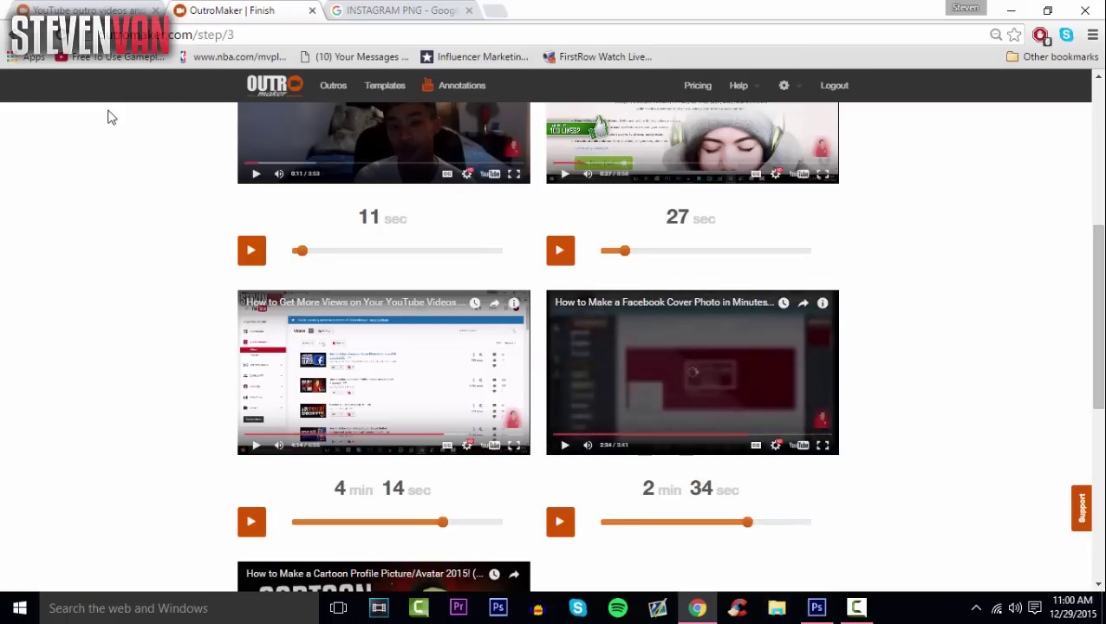
scroll(108, 117, down, 3)
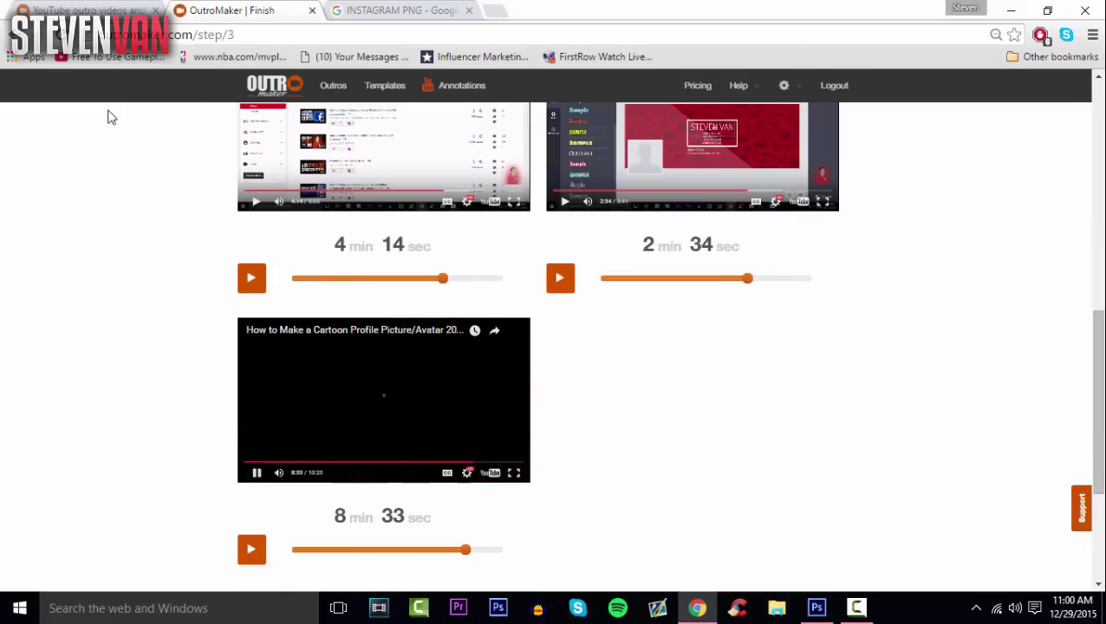
scroll(108, 117, down, 3)
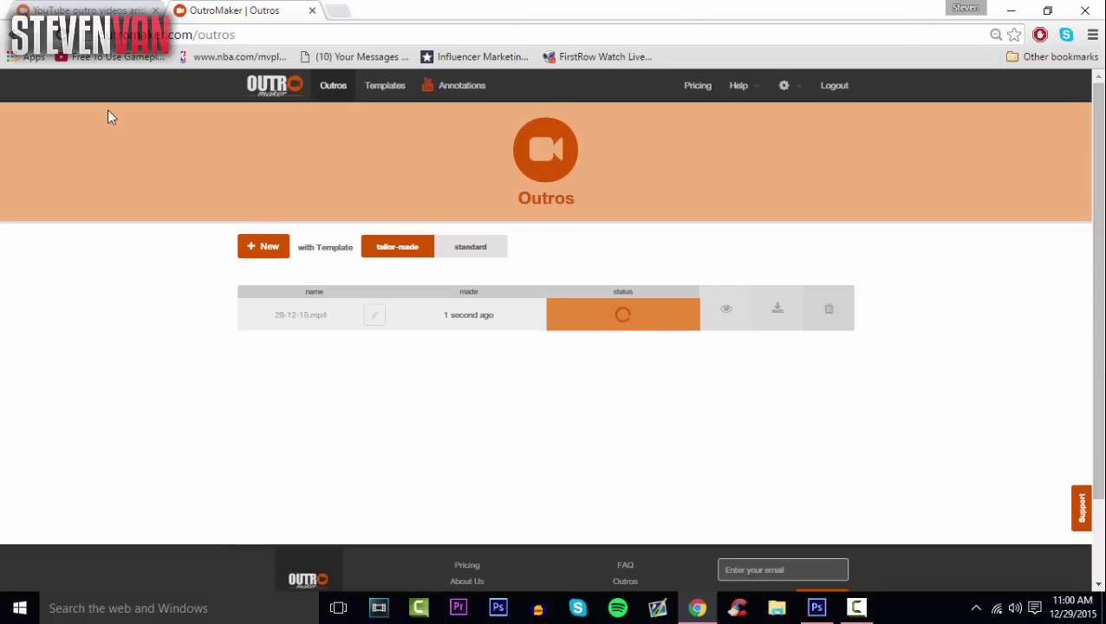
Open YouTube in a new browser tab and return to the OutroMaker outros page.
key(ctrl+t)
text(you)
key(Return)
key(ctrl+shift+Tab)
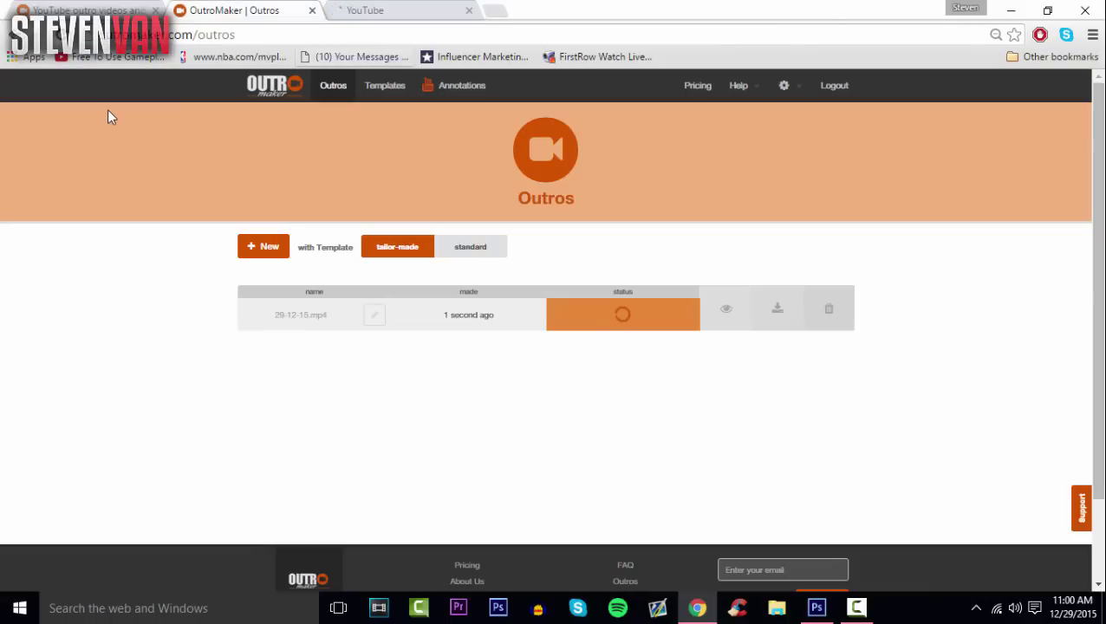
Add the Outro-Annotator bookmarklet from OutroMaker's Annotations page to the browser's bookmarks bar and close that page.
middle_click(461, 86)
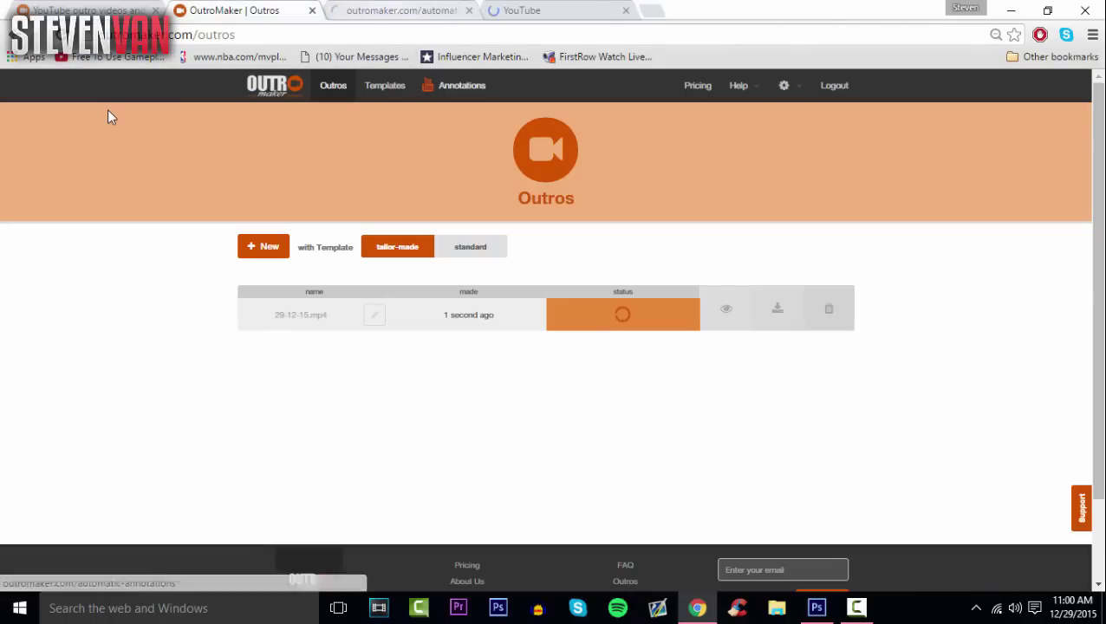
click(401, 11)
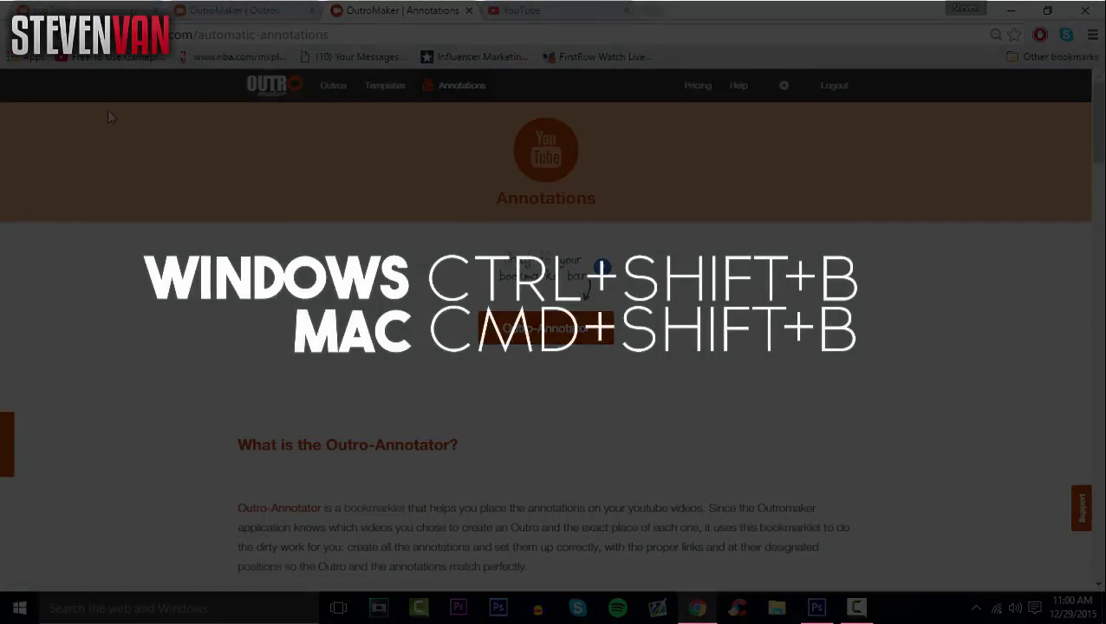
key(ctrl+shift+b)
key(ctrl+shift+b)
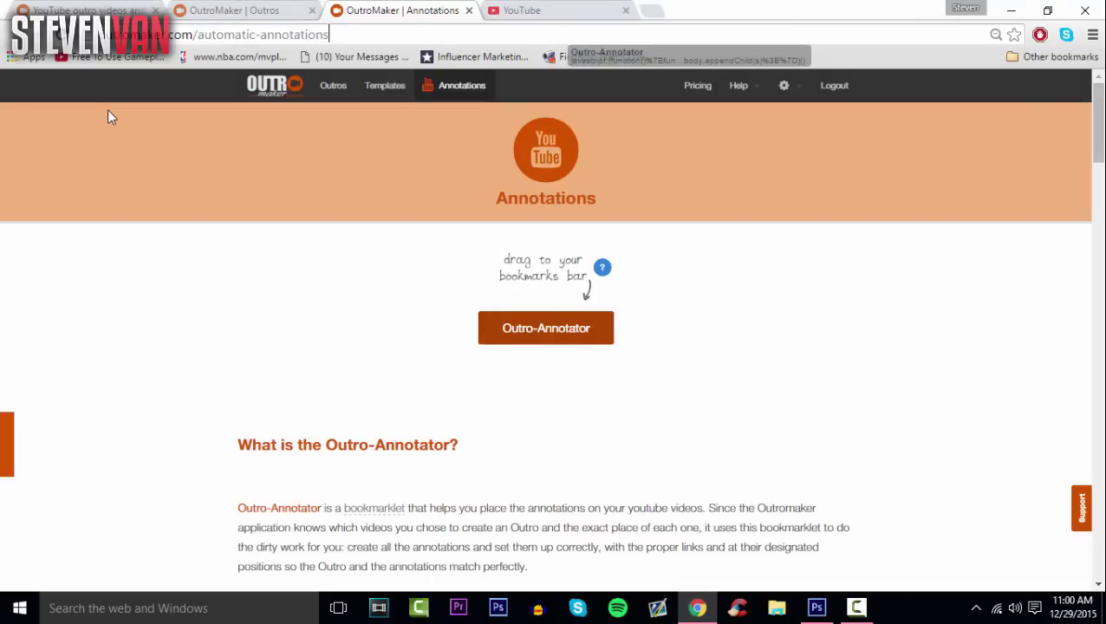
drag(607, 53, 668, 56)
key(ctrl+w)
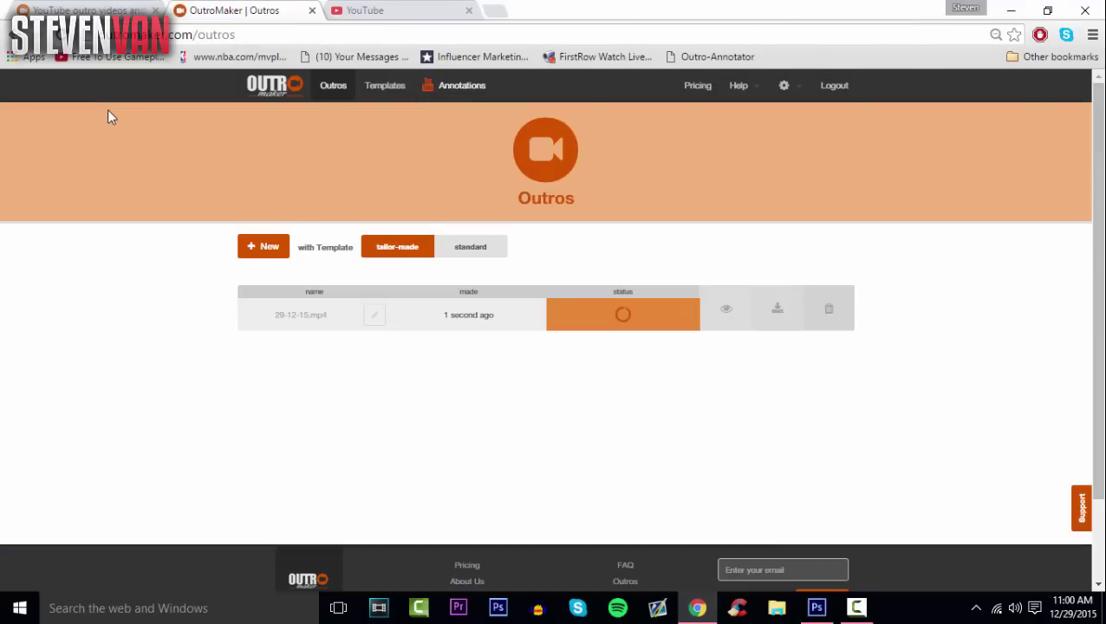
Open YouTube's upload page, and view the rendered outro's preview on the OutroMaker Outros page.
key(ctrl+Tab)
click(965, 89)
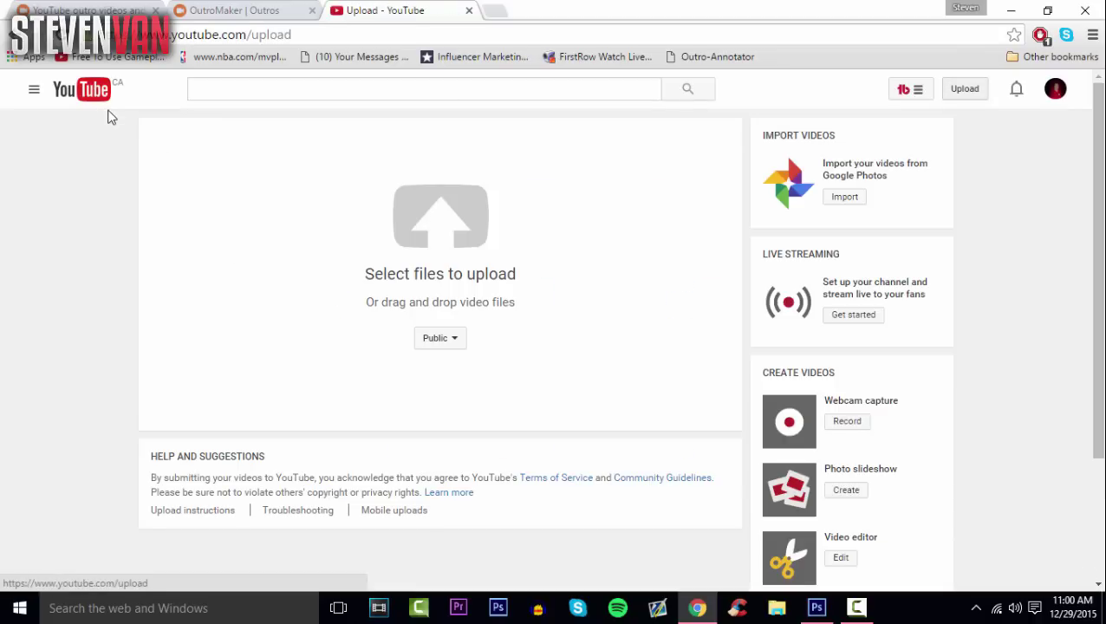
key(ctrl+shift+Tab)
scroll(109, 117, down, 1)
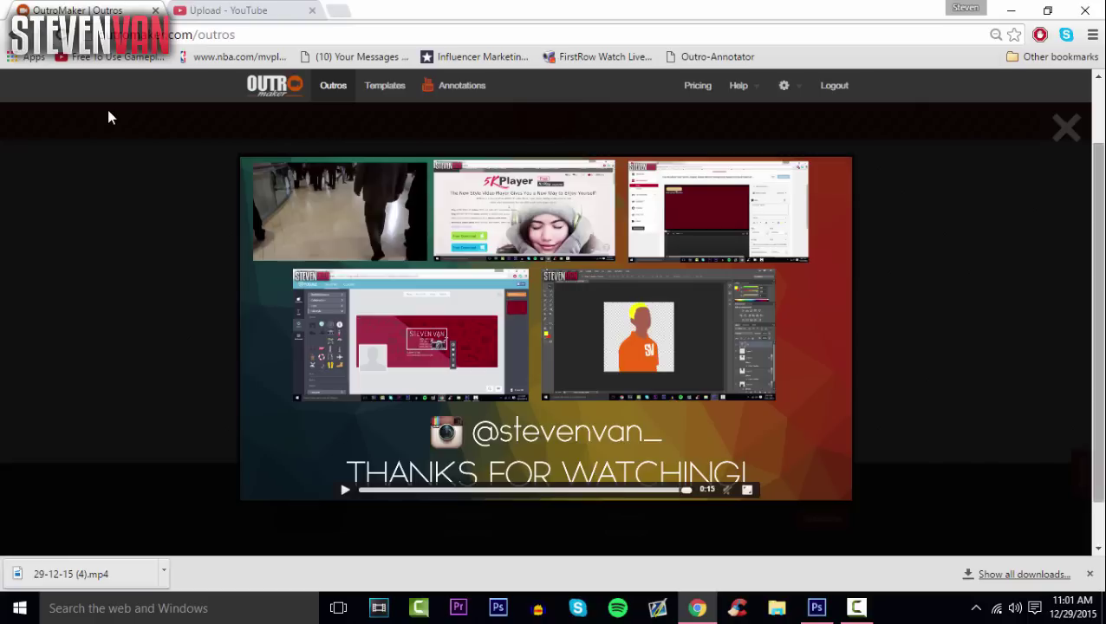
click(111, 118)
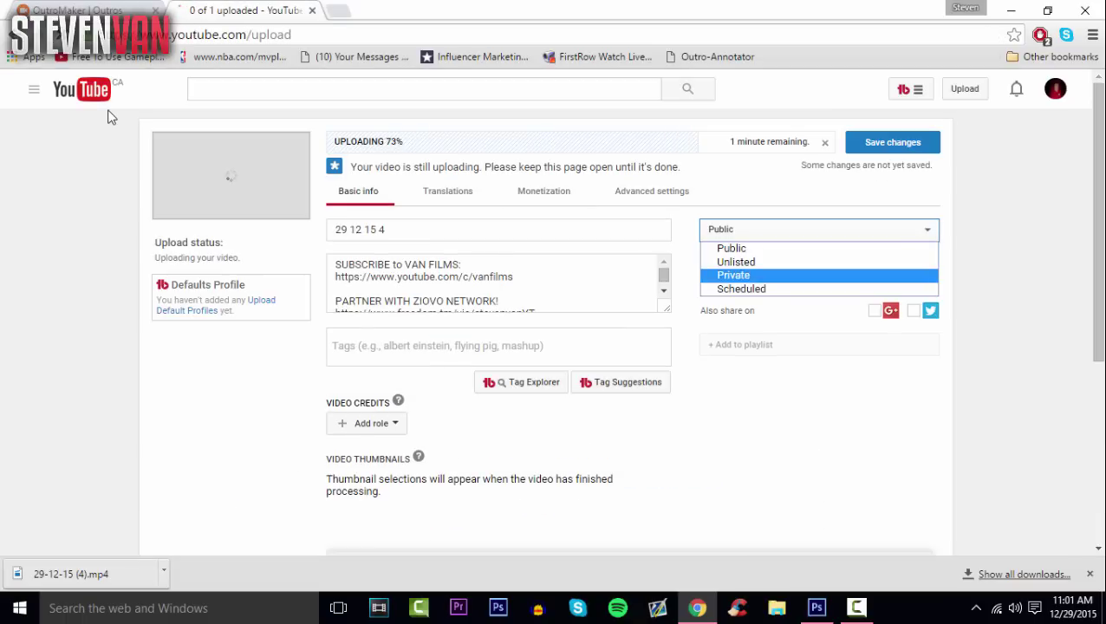
Set the uploading outro video's privacy to Private and open the channel's Video Manager in a separate tab.
key(Return)
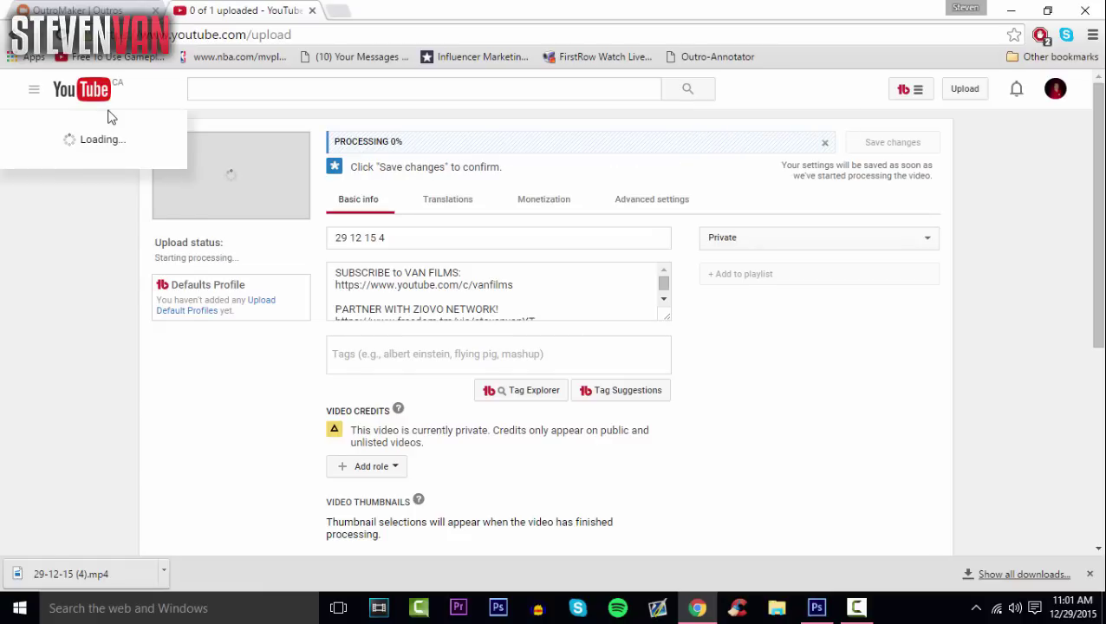
middle_click(77, 154)
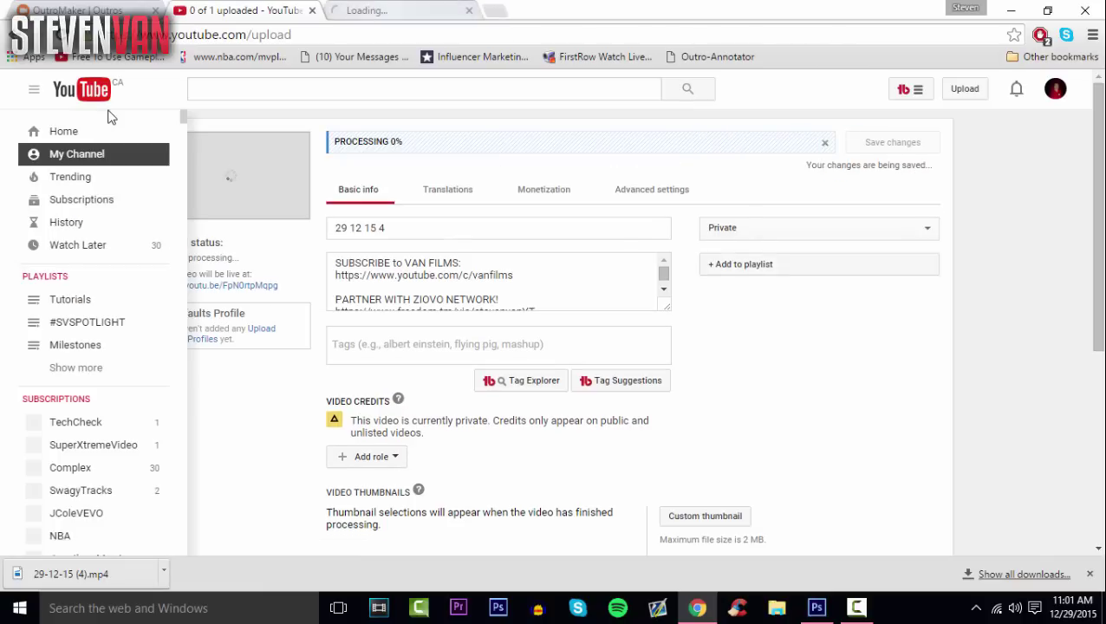
click(390, 10)
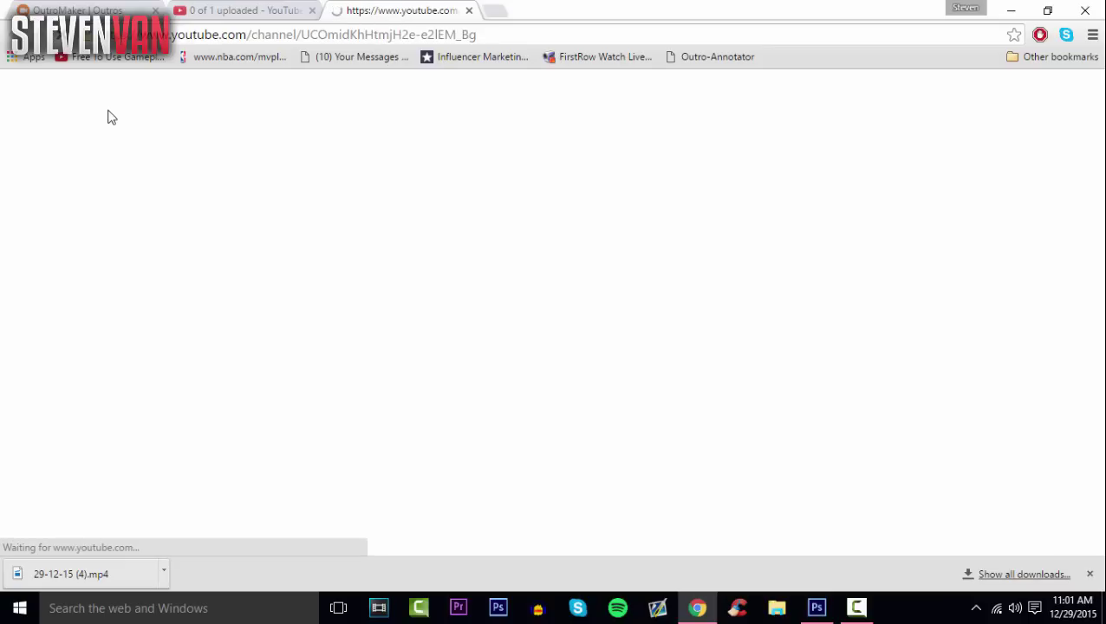
key(Return)
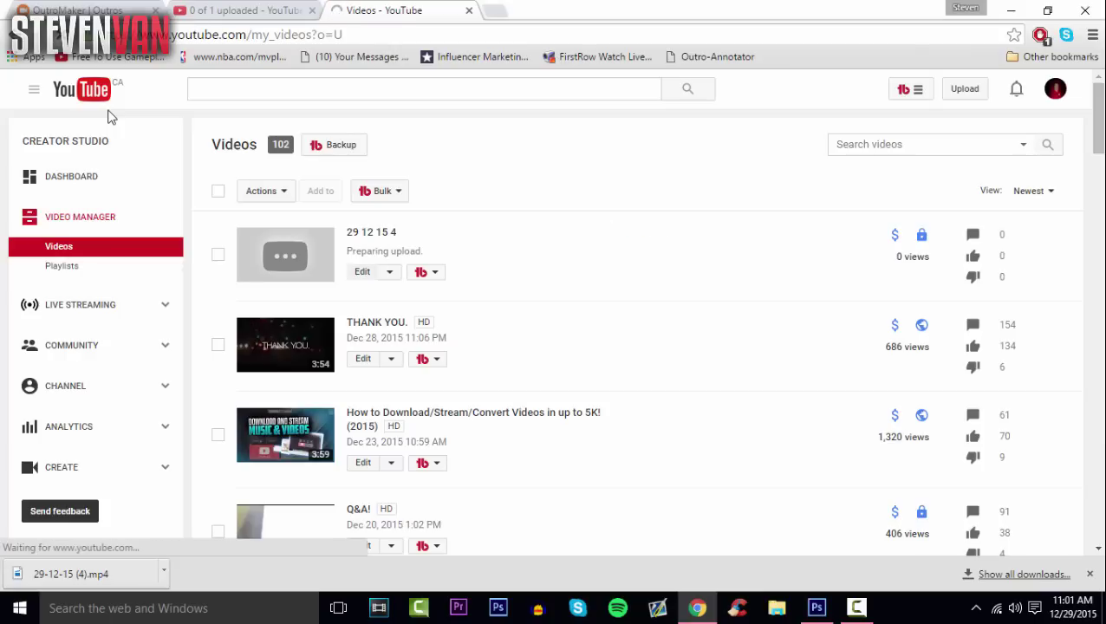
Check the upload's progress, close the upload page and open the annotation editor for the video 29 12 15 4.
click(205, 11)
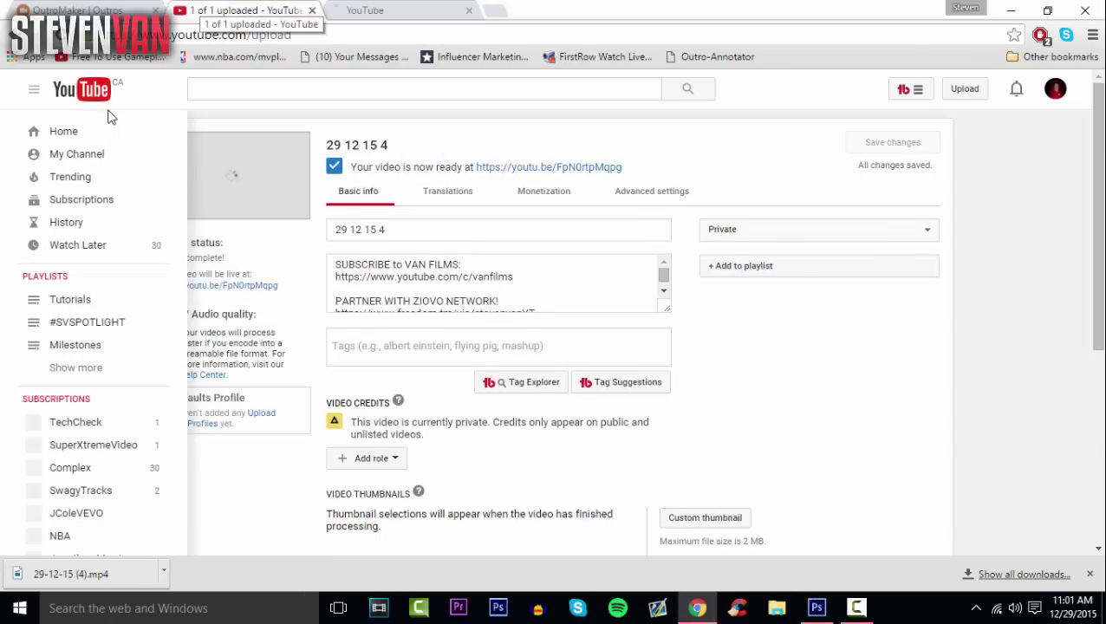
click(369, 10)
click(278, 11)
click(312, 10)
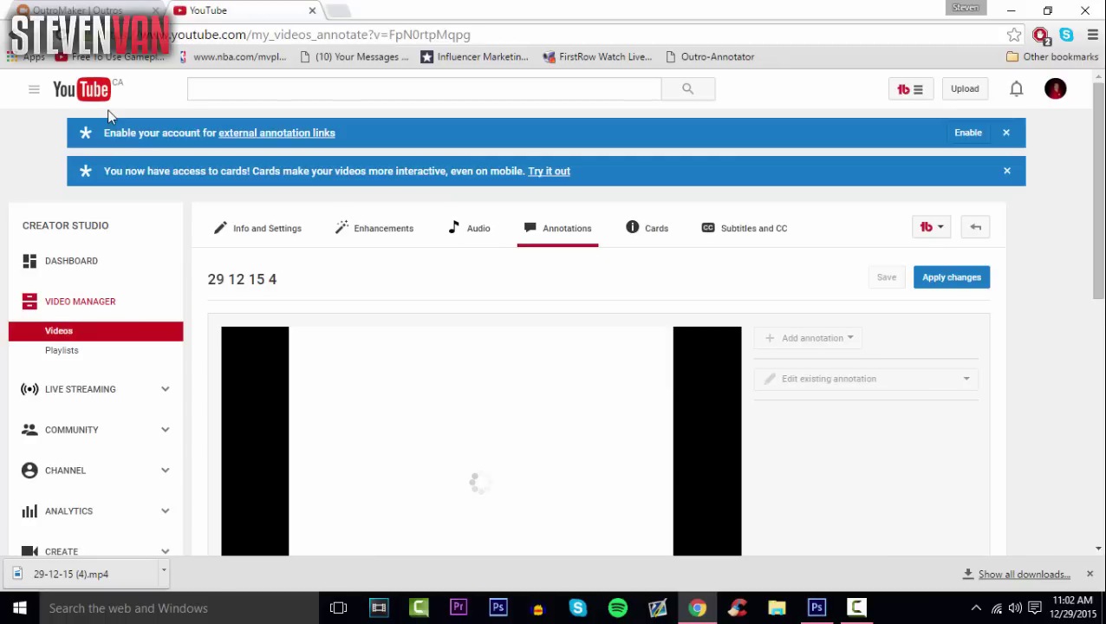
Examine the uploaded outro's playback and the available annotation controls in the annotation editor.
scroll(109, 116, down, 2)
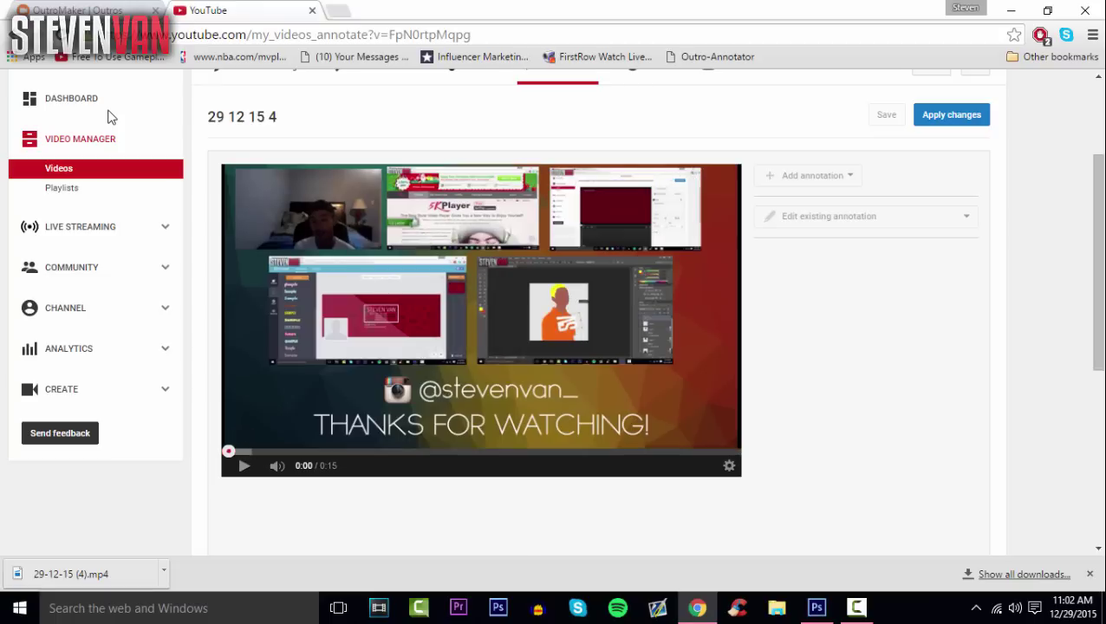
scroll(108, 115, up, 2)
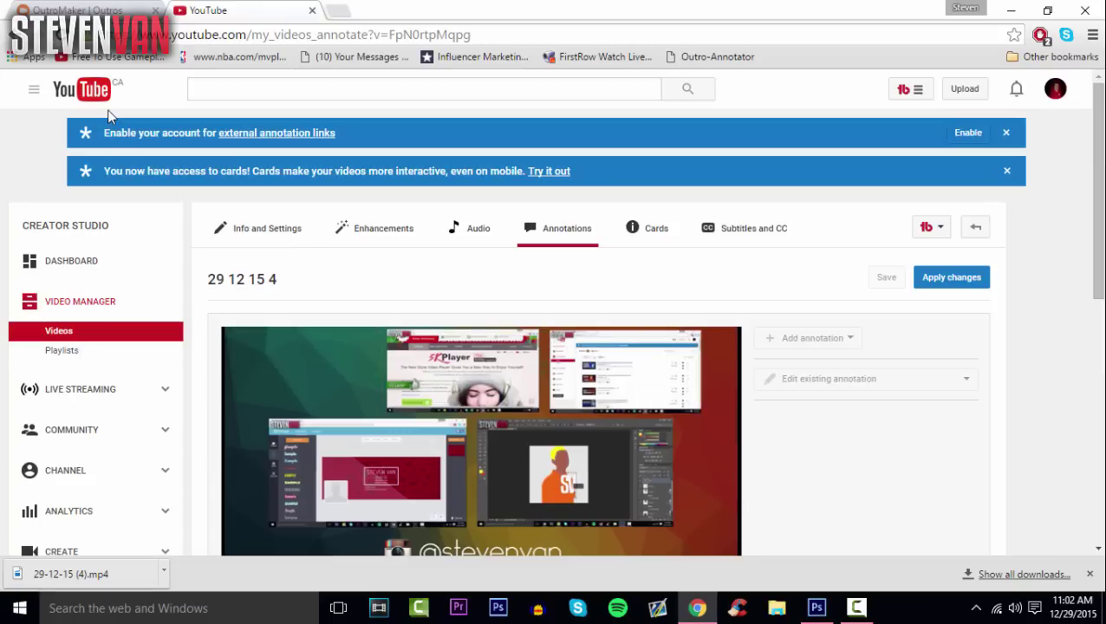
scroll(109, 115, down, 2)
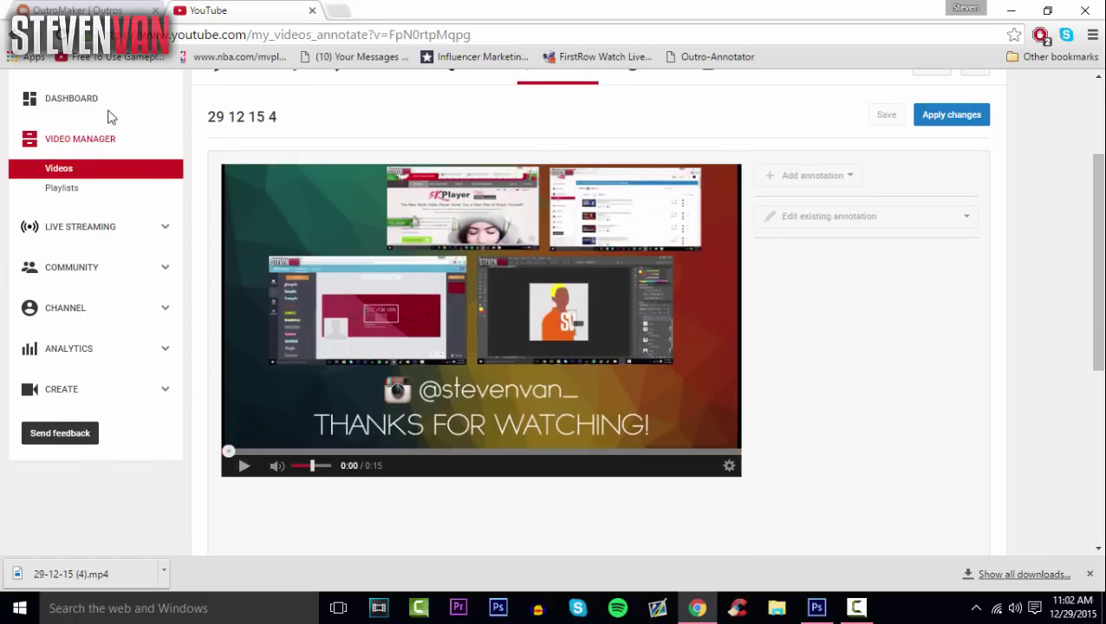
scroll(108, 115, down, 1)
scroll(110, 118, up, 1)
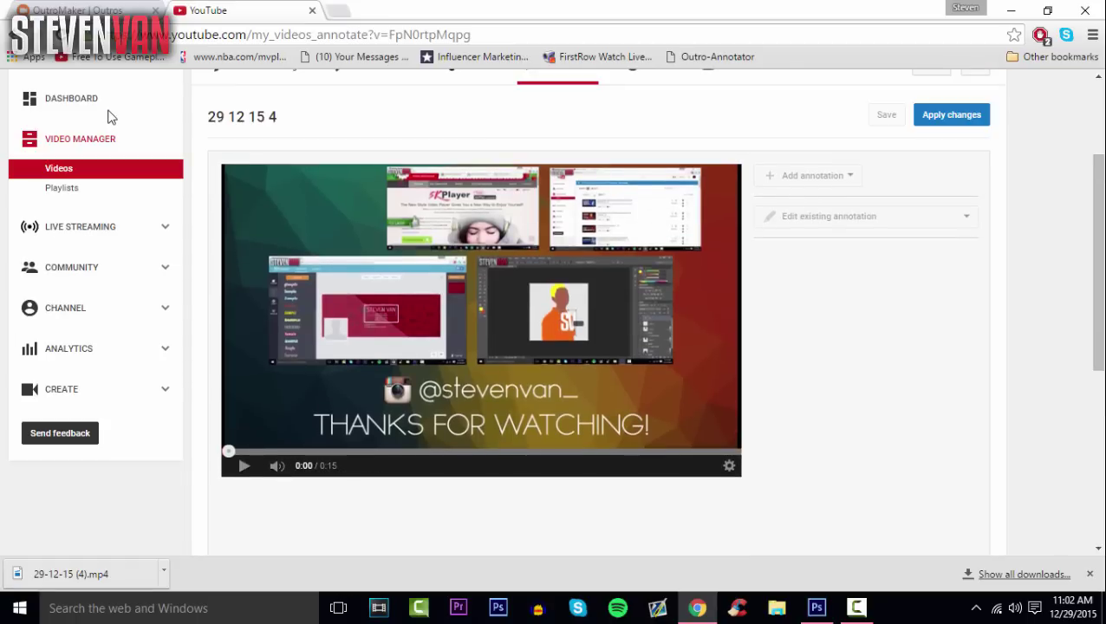
scroll(110, 117, up, 1)
scroll(110, 117, down, 1)
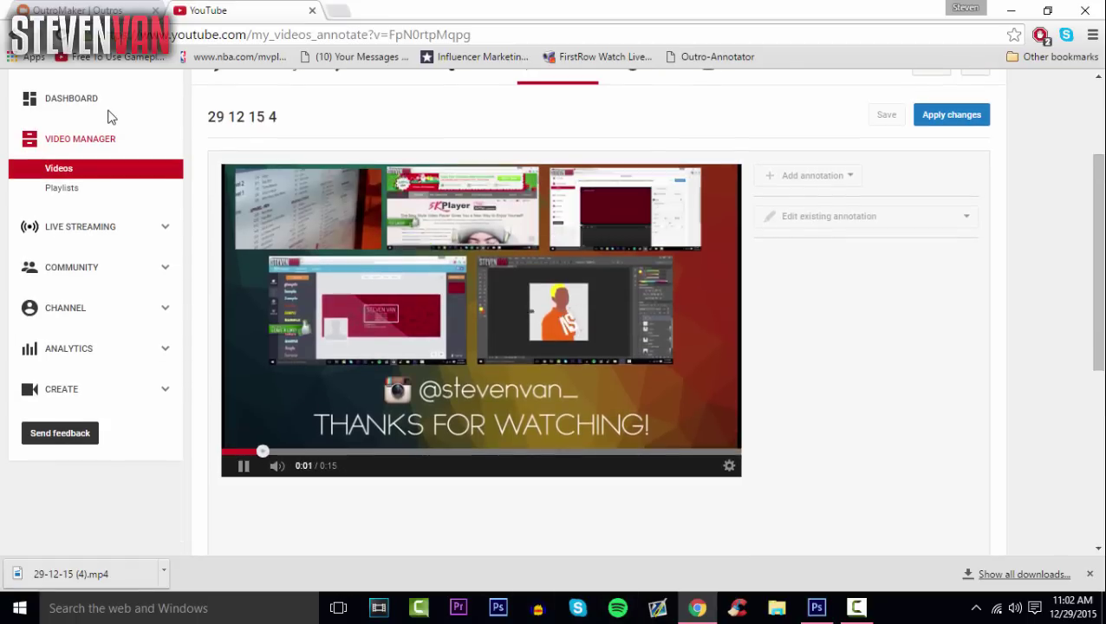
scroll(110, 117, down, 3)
scroll(111, 117, up, 3)
scroll(110, 117, up, 1)
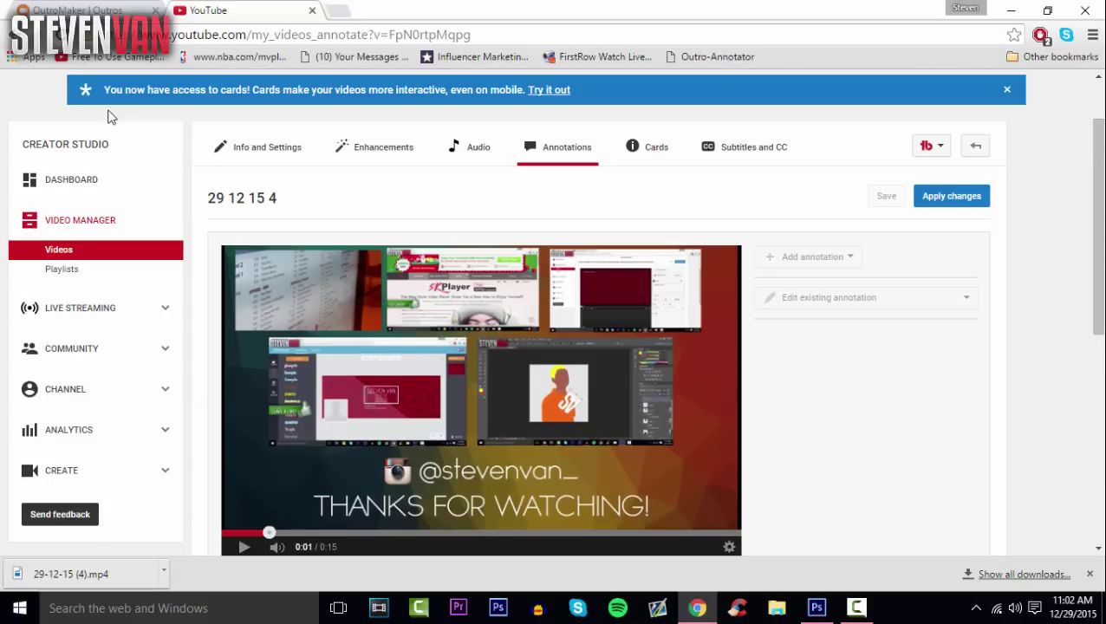
Reload the annotation editor, check its timeline and launch the Outro-Annotator bookmarklet.
key(F5)
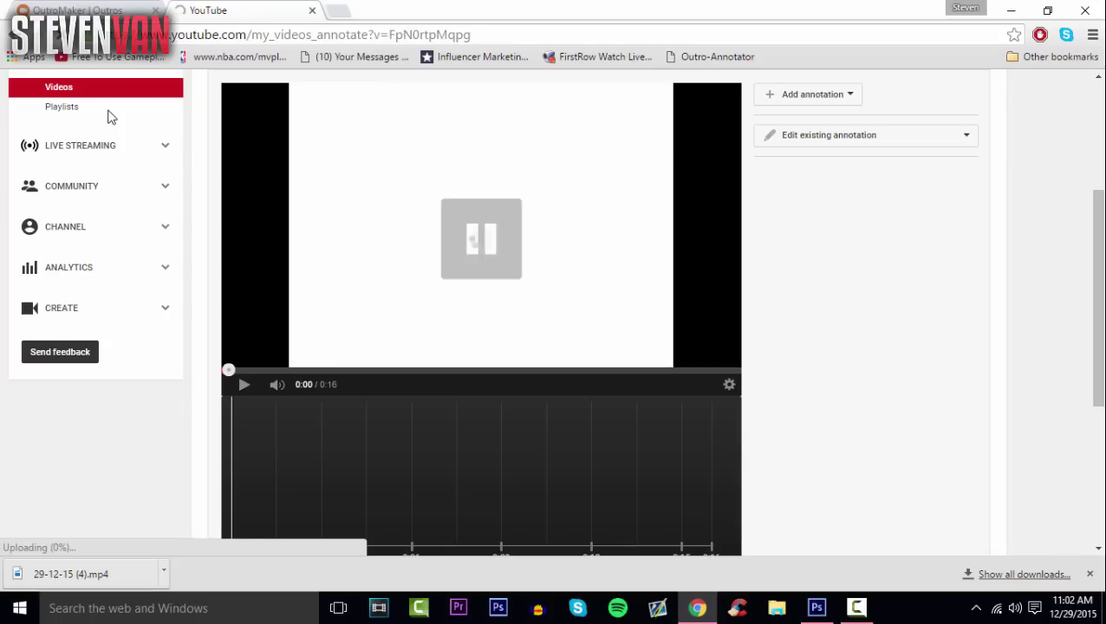
scroll(111, 117, down, 3)
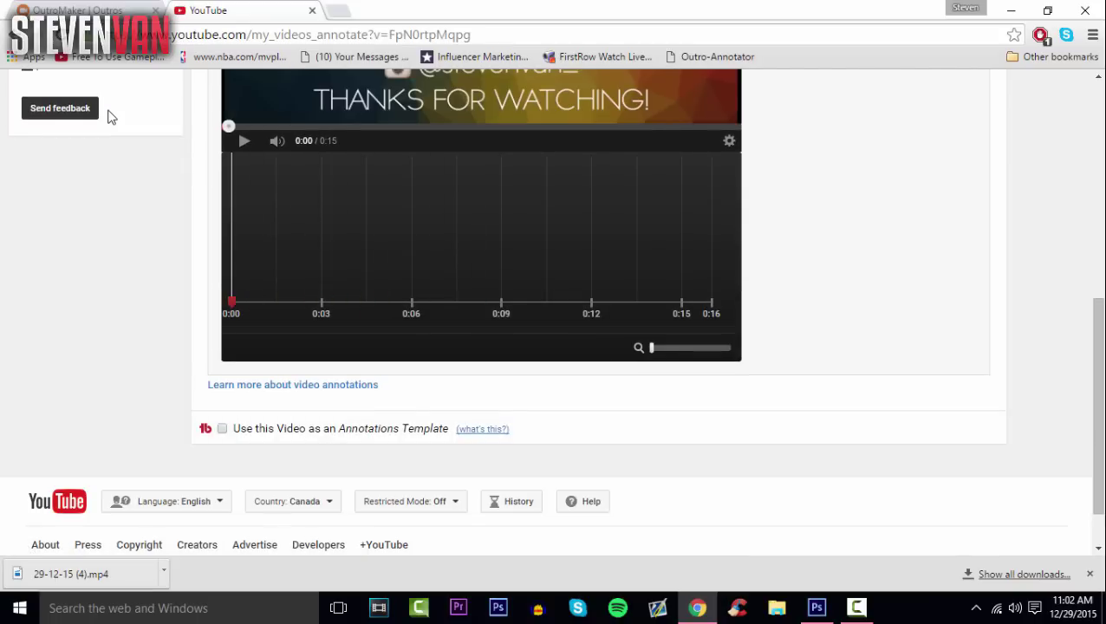
scroll(110, 117, up, 6)
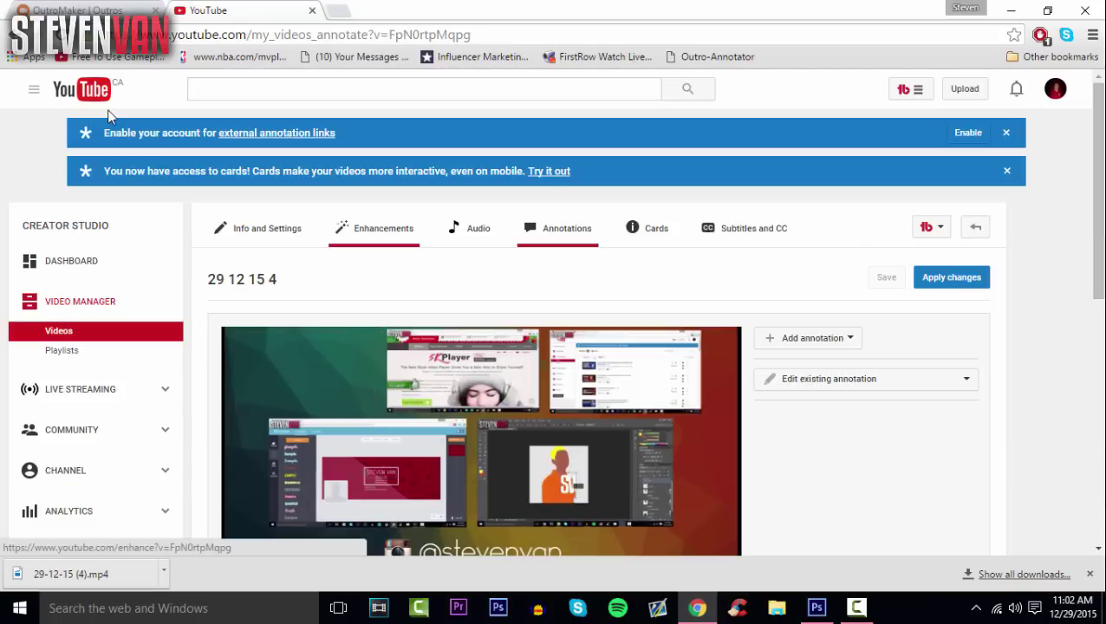
scroll(111, 117, down, 4)
click(709, 58)
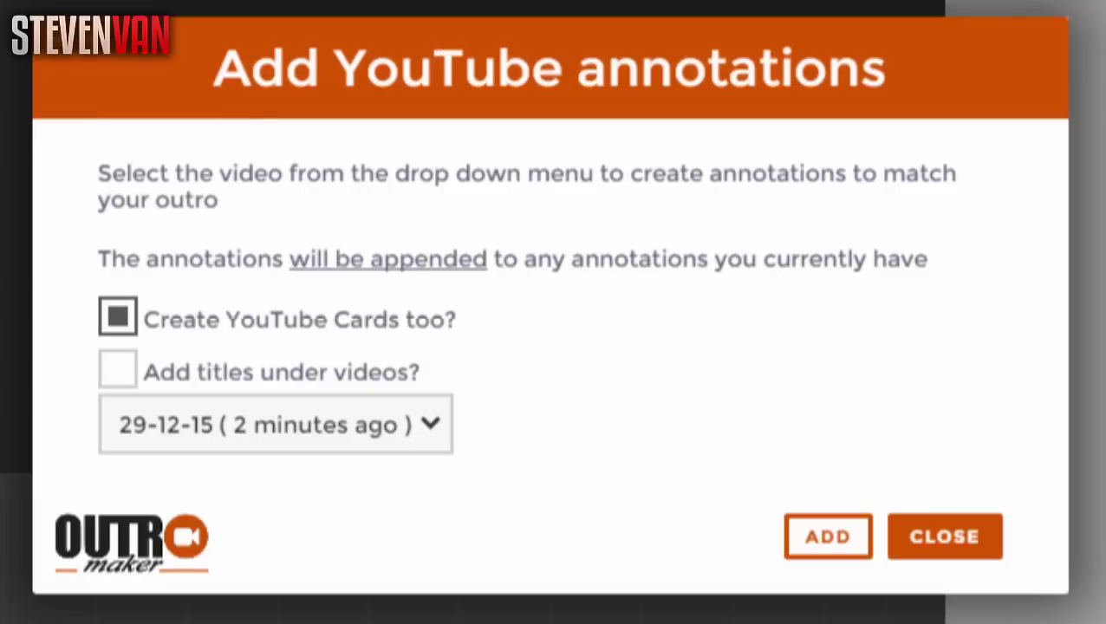
Enable titles under videos, select the 29-12-15 outro and add its annotations together with YouTube Cards.
click(118, 370)
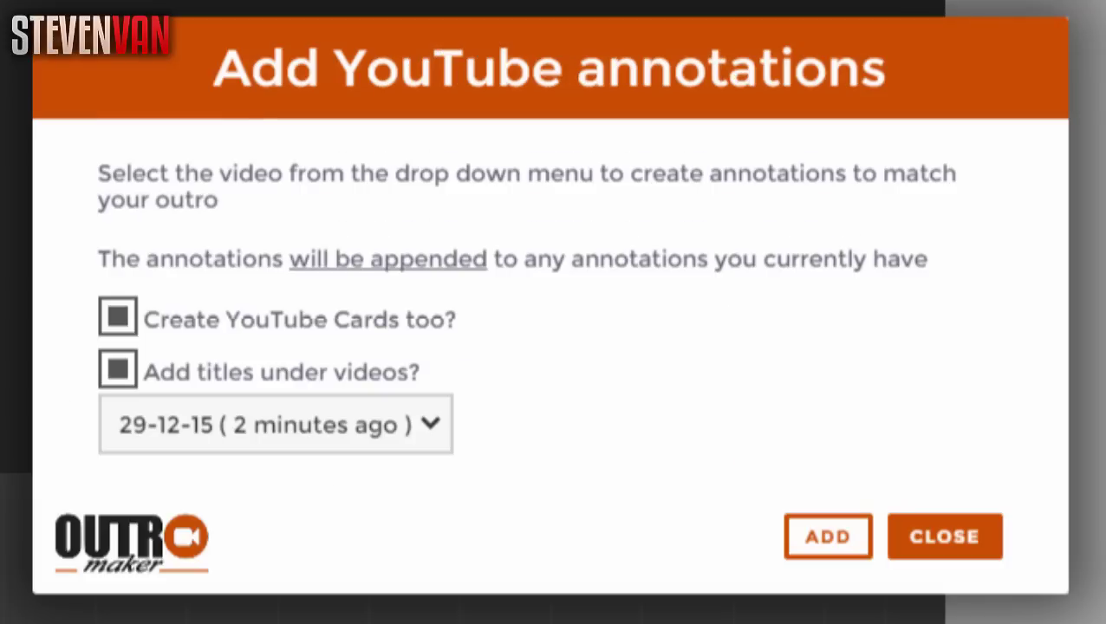
click(276, 424)
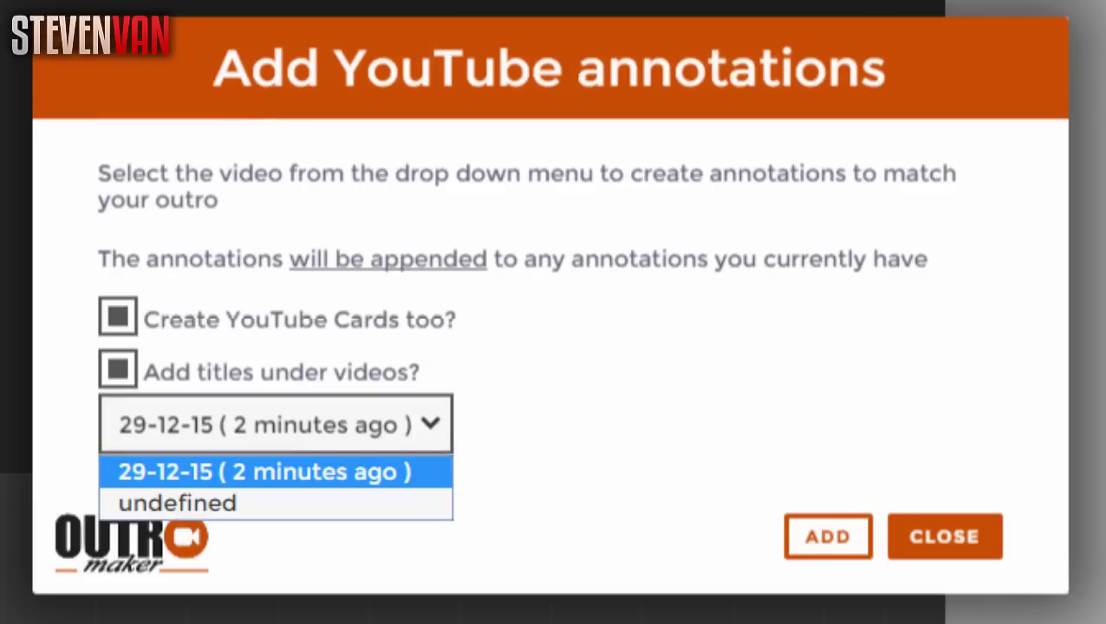
click(266, 472)
click(276, 424)
key(Return)
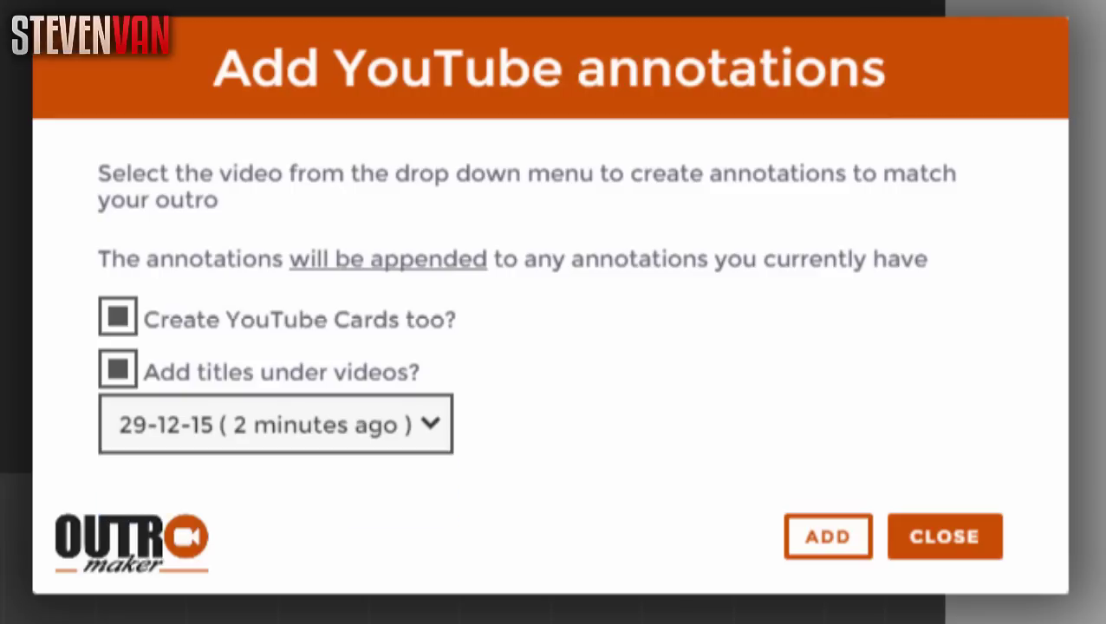
click(829, 536)
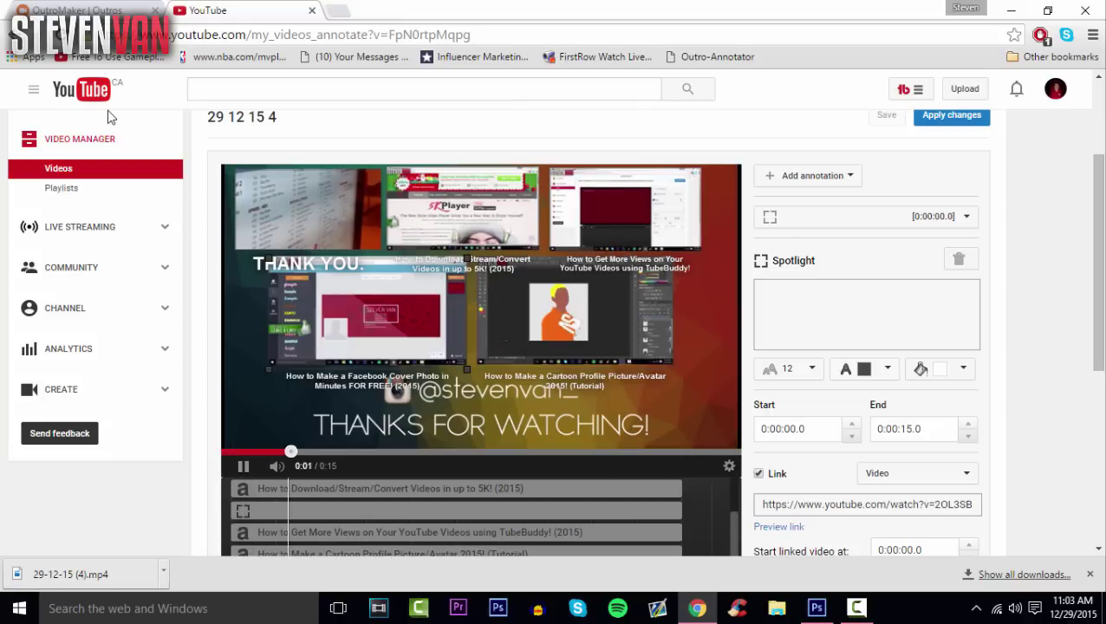
Pause the outro and delete the title annotations under the videos, keeping the spotlight annotations.
key(space)
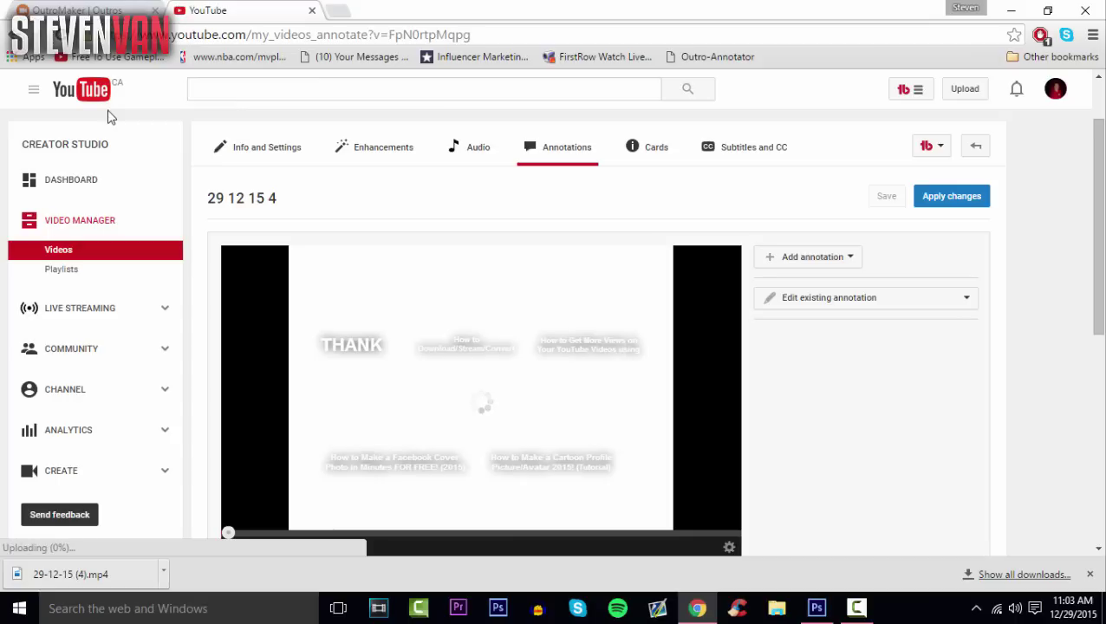
scroll(108, 117, down, 2)
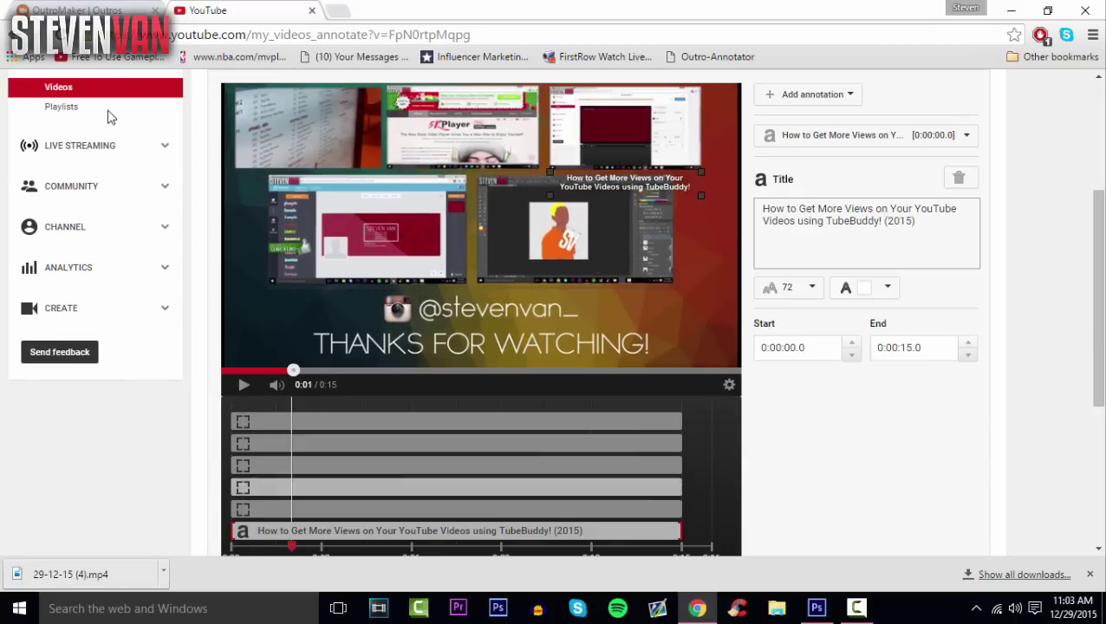
scroll(109, 117, up, 1)
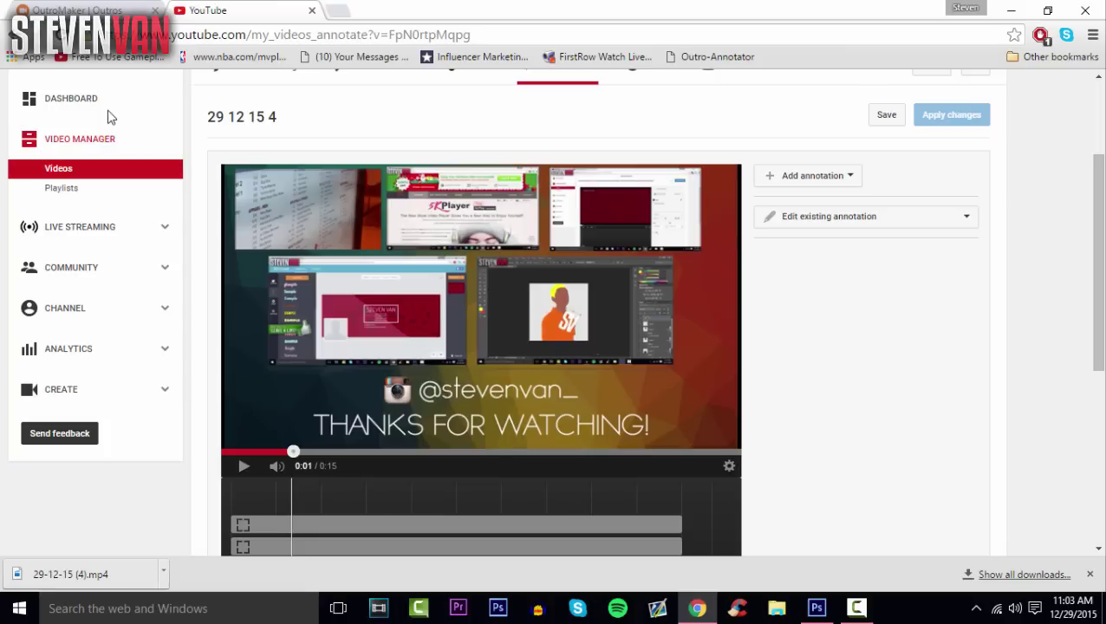